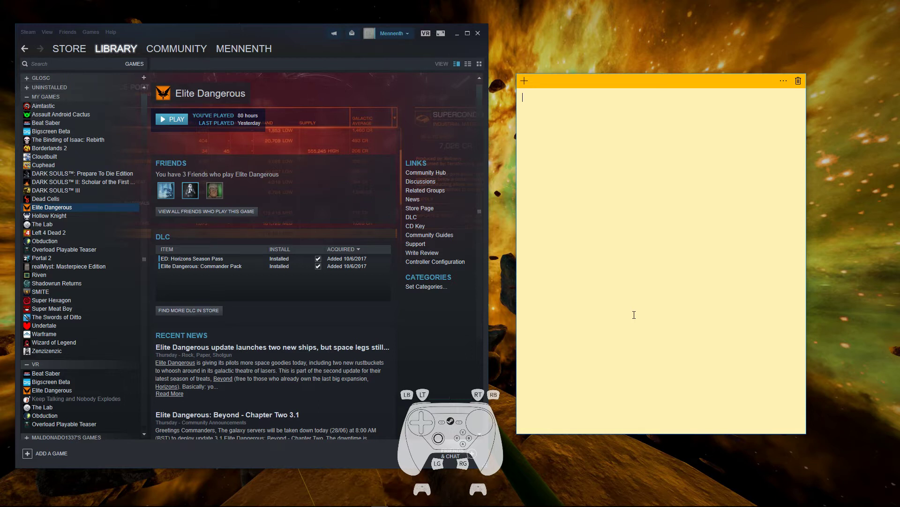
Step: Open the Big Picture controller configuration from the Steam settings and switch to its On Screen Keyboard action set
click(29, 35)
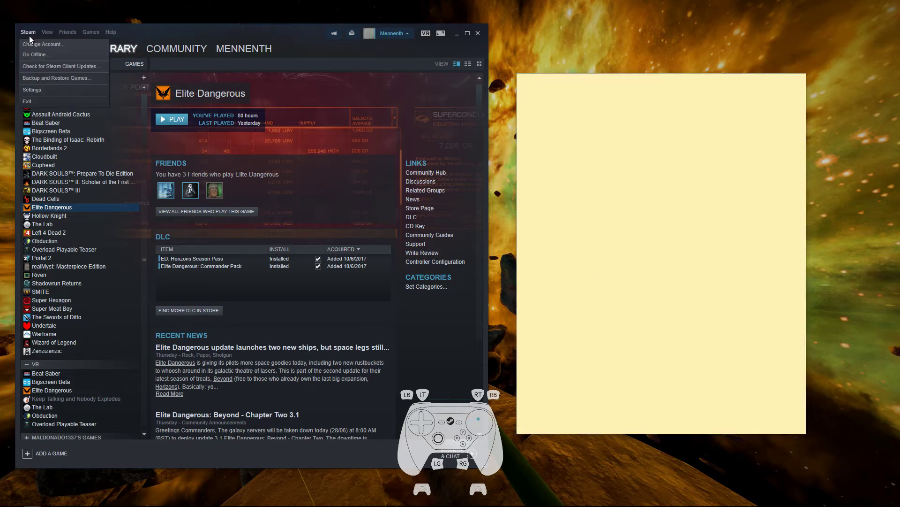
click(41, 91)
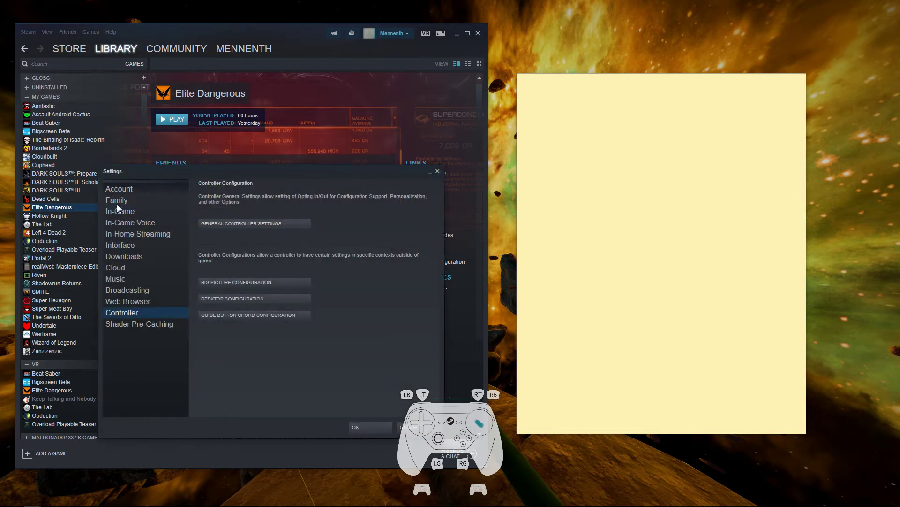
click(211, 283)
key(Right)
key(Right)
key(Right)
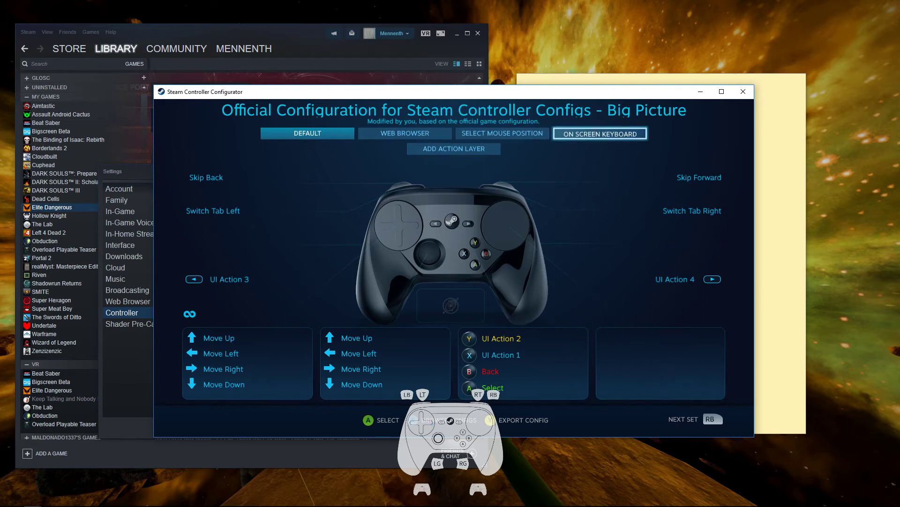
key(Return)
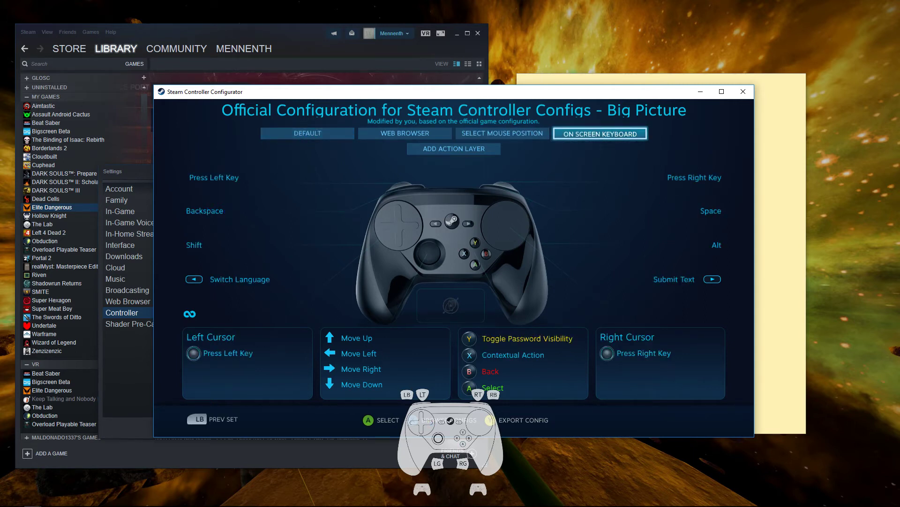
Step: Open the right trackpad's Right Cursor settings and show the advanced options
key(Down)
key(Down)
key(Down)
key(Right)
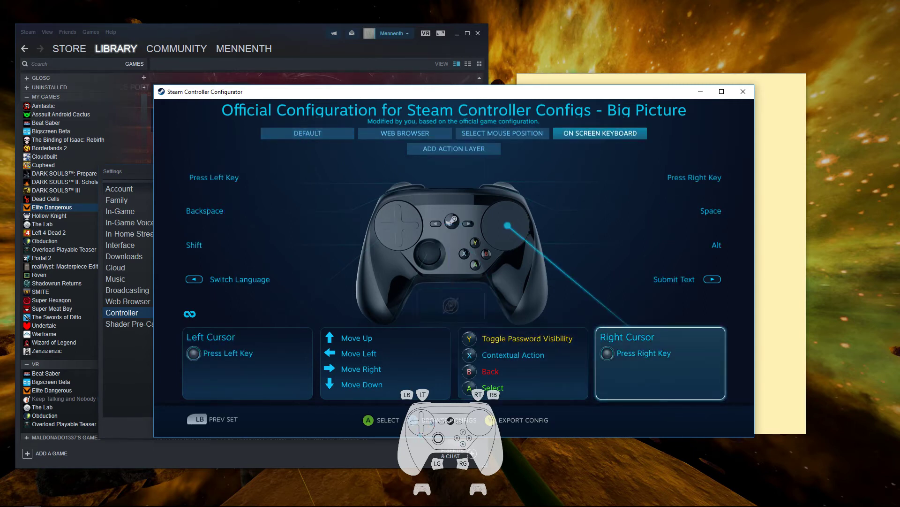
key(Return)
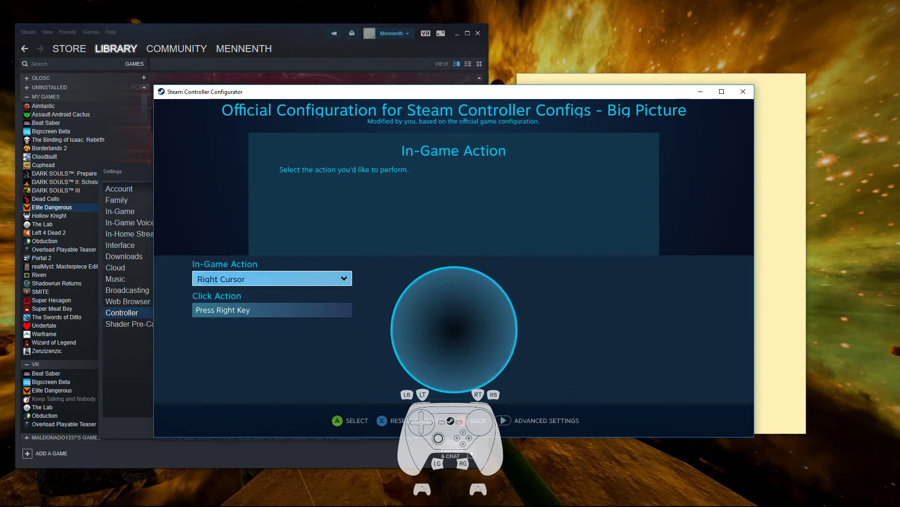
key(Tab)
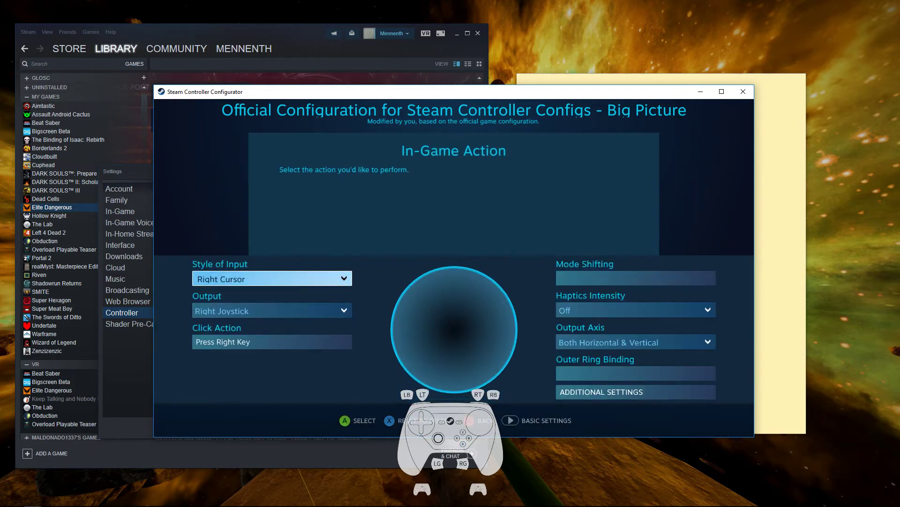
Step: Set the right trackpad's Outer Ring Binding Radius to its maximum in the additional settings
key(Right)
key(Down)
key(Down)
key(Down)
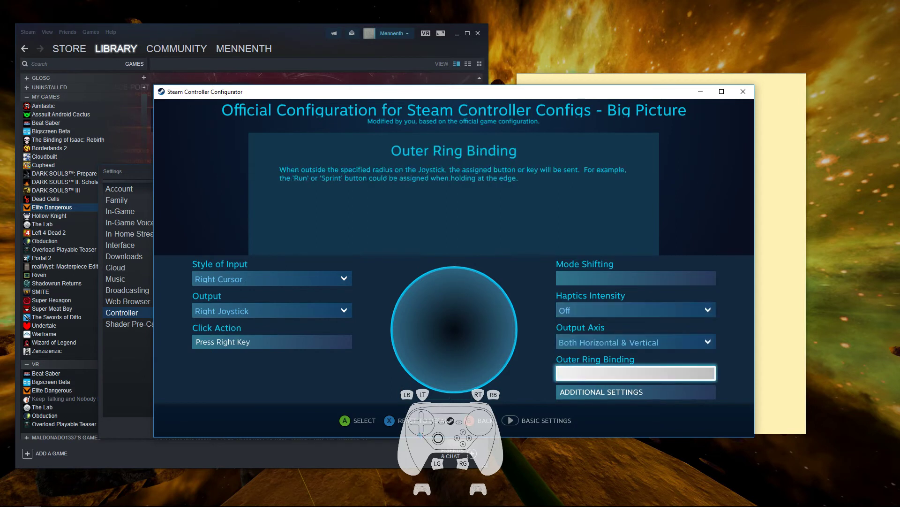
key(Down)
key(Return)
key(Right)
key(Right)
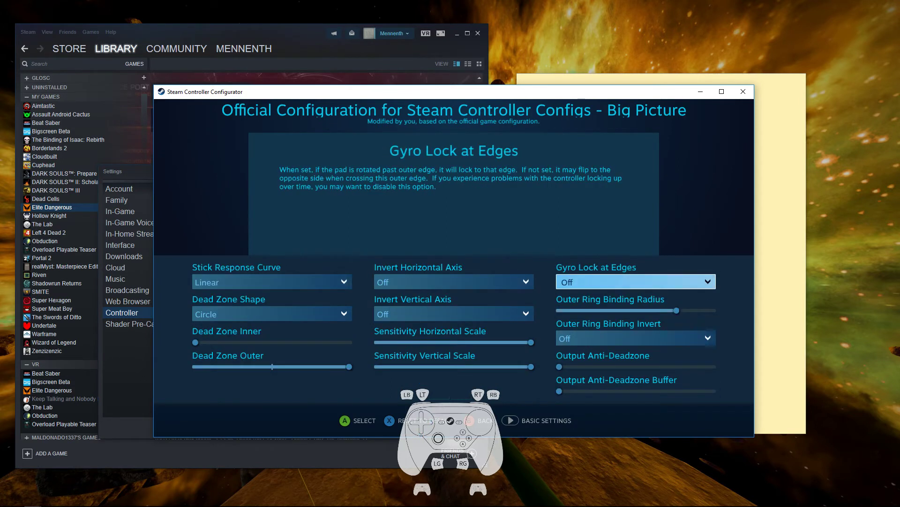
key(Down)
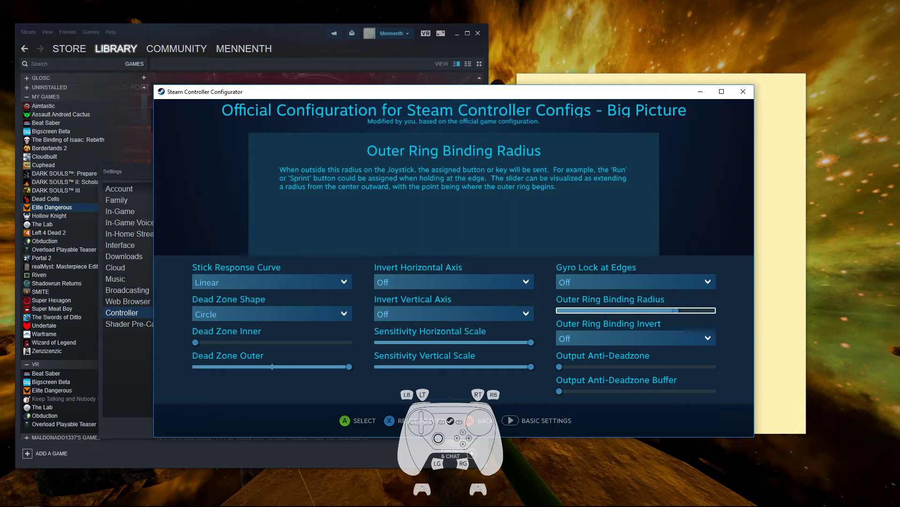
key(Return)
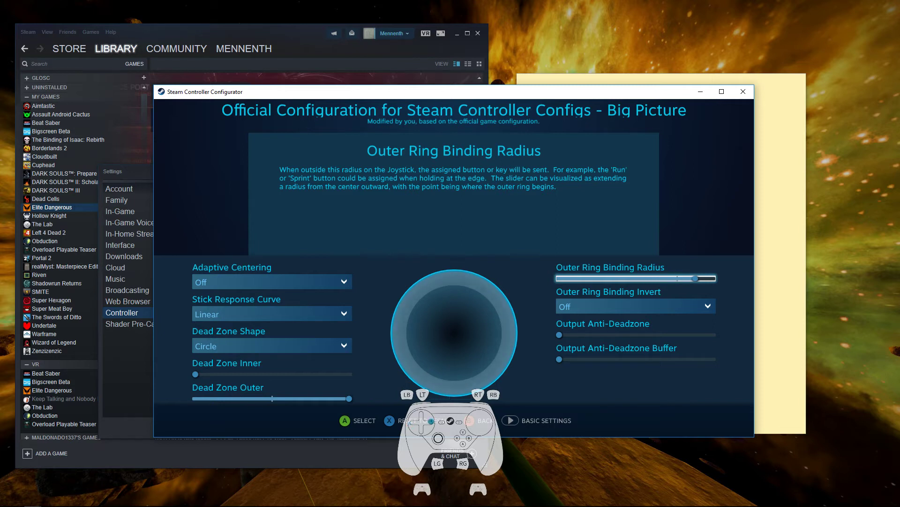
key(Return)
Step: Set the right trackpad's Outer Ring Binding Invert to On and leave the additional settings
key(Down)
key(Return)
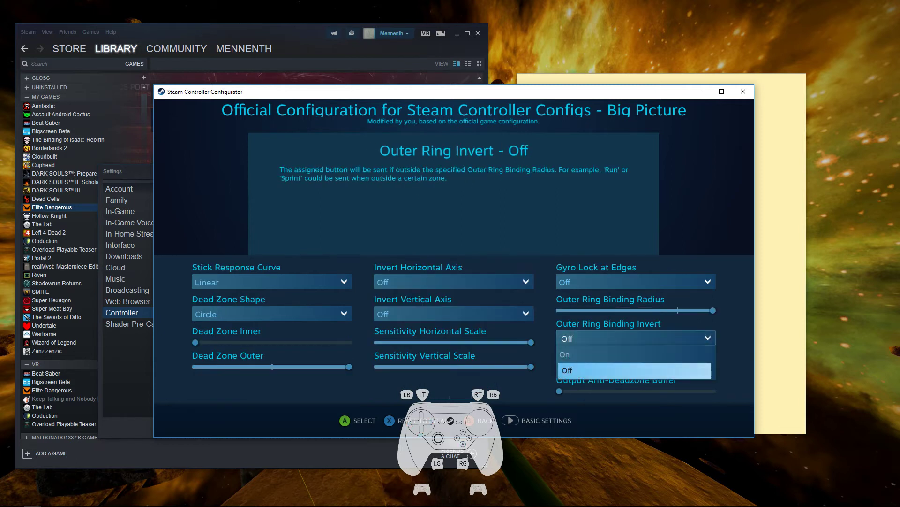
key(Up)
key(Return)
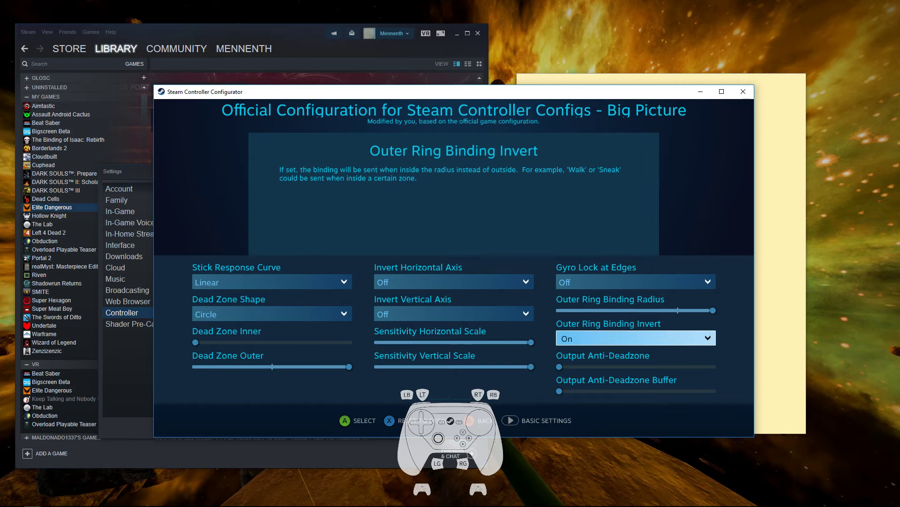
key(Escape)
Step: Assign the Press Right Key action to the right trackpad's Outer Ring Binding
key(Down)
key(Right)
key(Down)
key(Down)
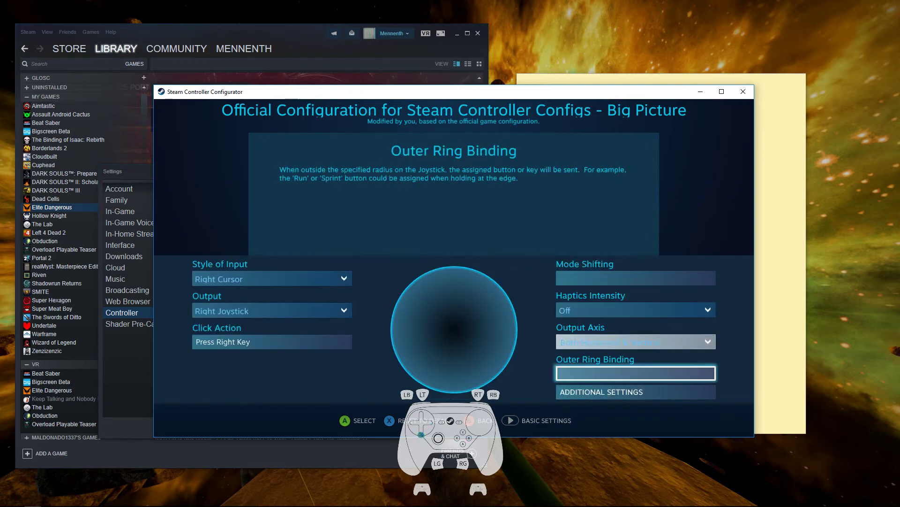
key(Return)
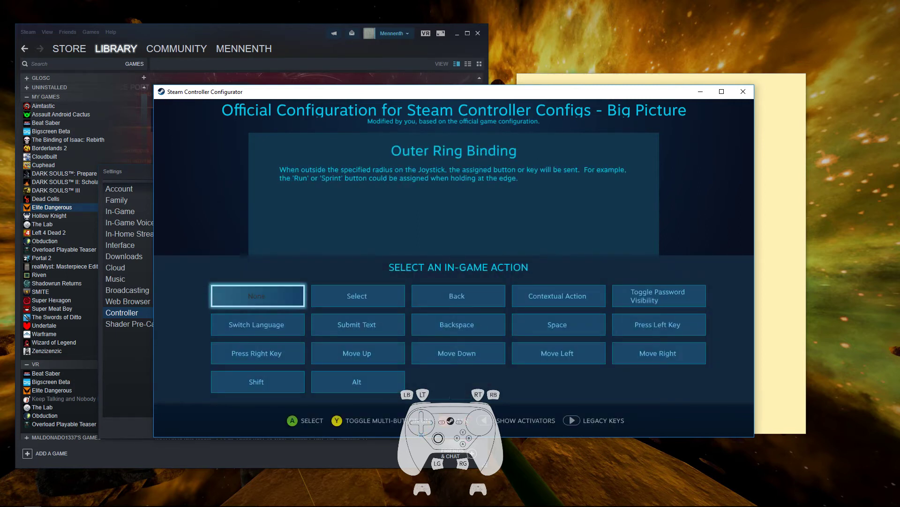
key(Right)
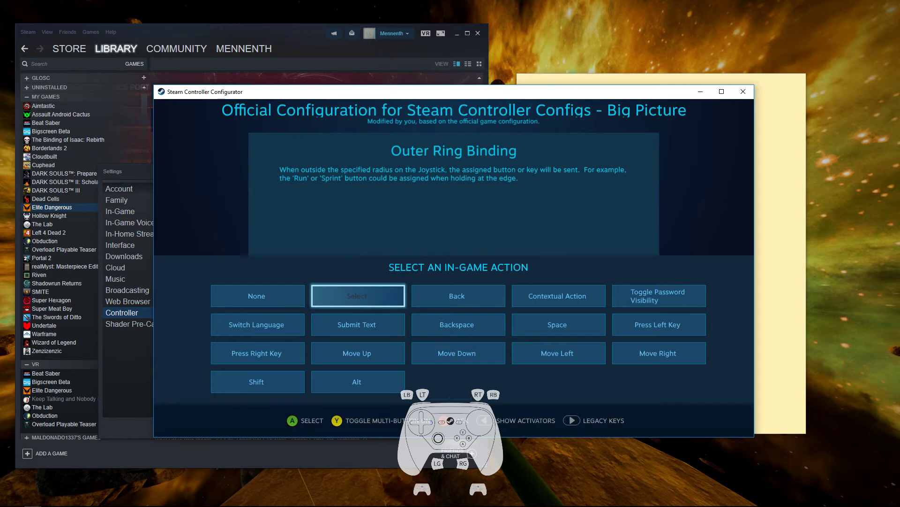
key(Up)
key(Up)
key(Left)
key(Return)
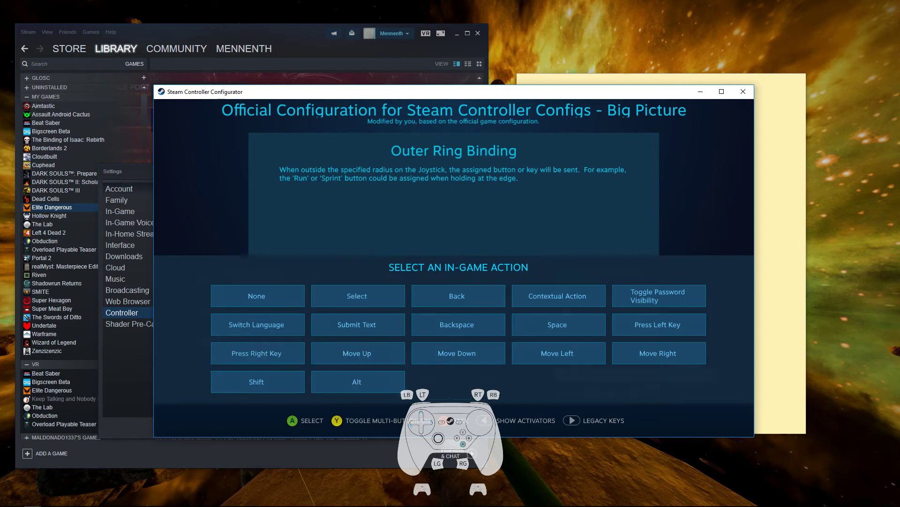
key(Return)
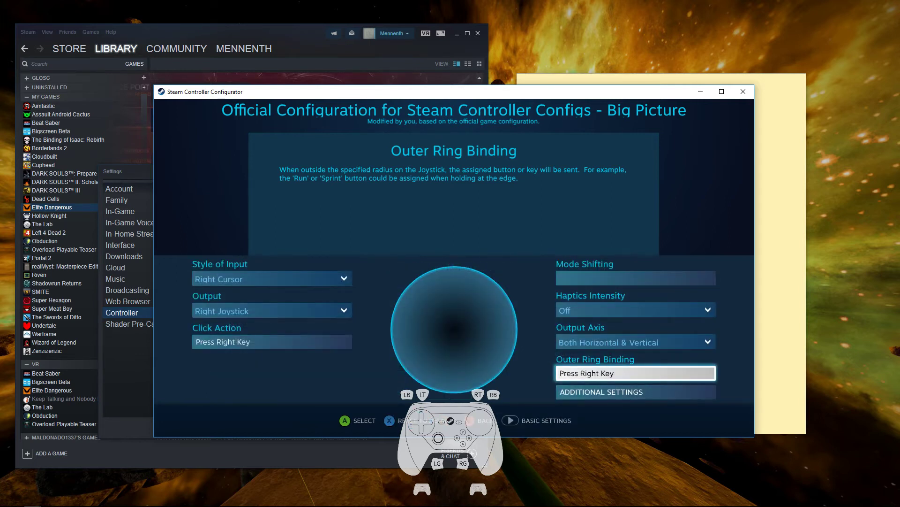
Step: Change the activation type of the right trackpad's outer ring binding to Release Press and return to the controller overview
key(Return)
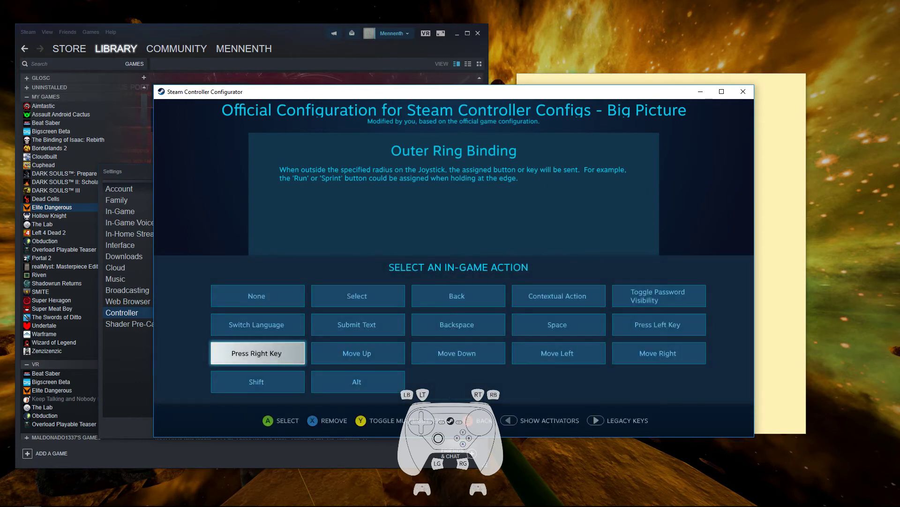
key(Tab)
key(Down)
key(Up)
key(Return)
key(Down)
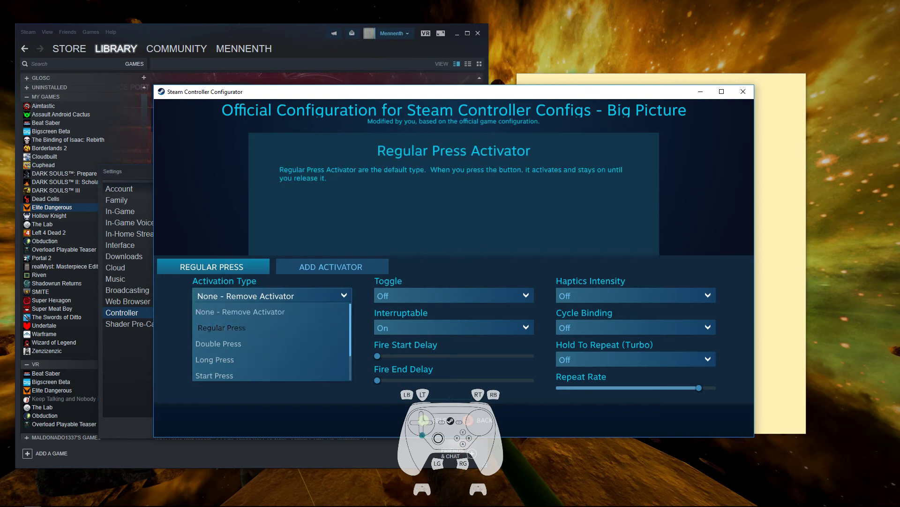
key(Down)
key(Down)
key(Down)
key(Down)
key(Down)
key(Up)
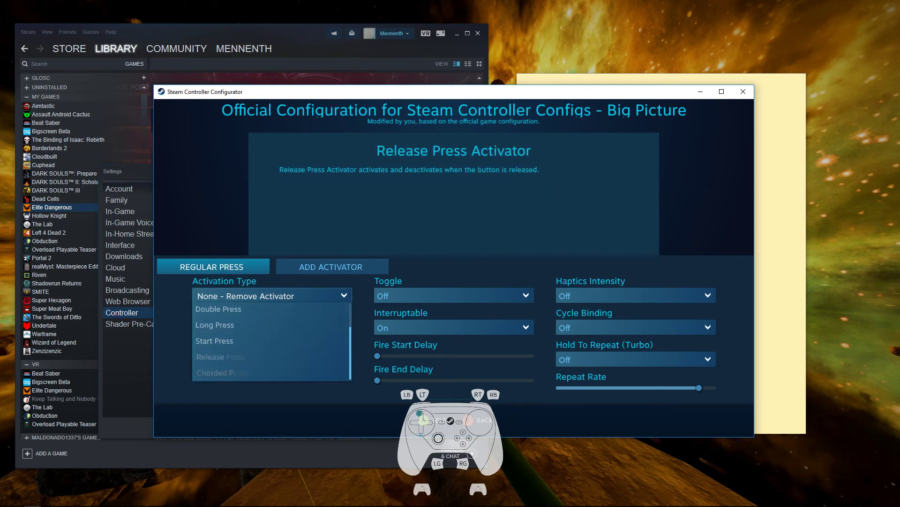
key(Return)
key(Down)
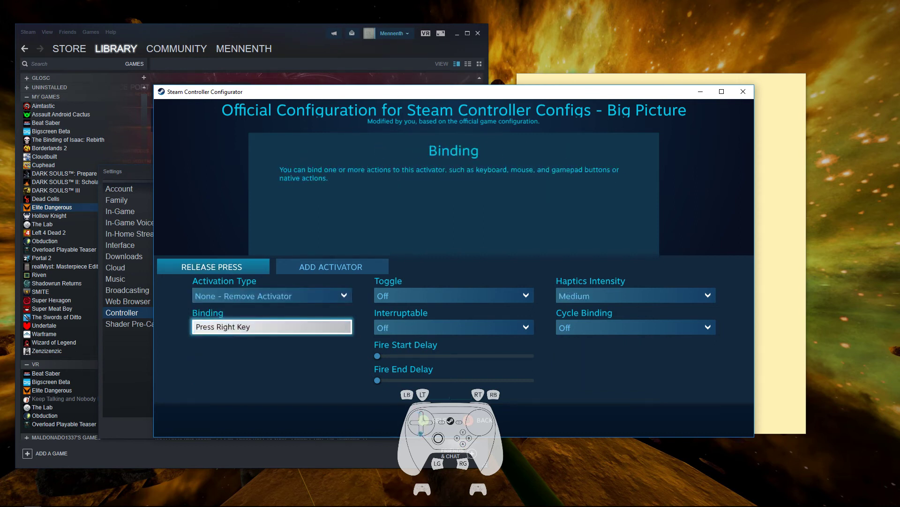
key(Up)
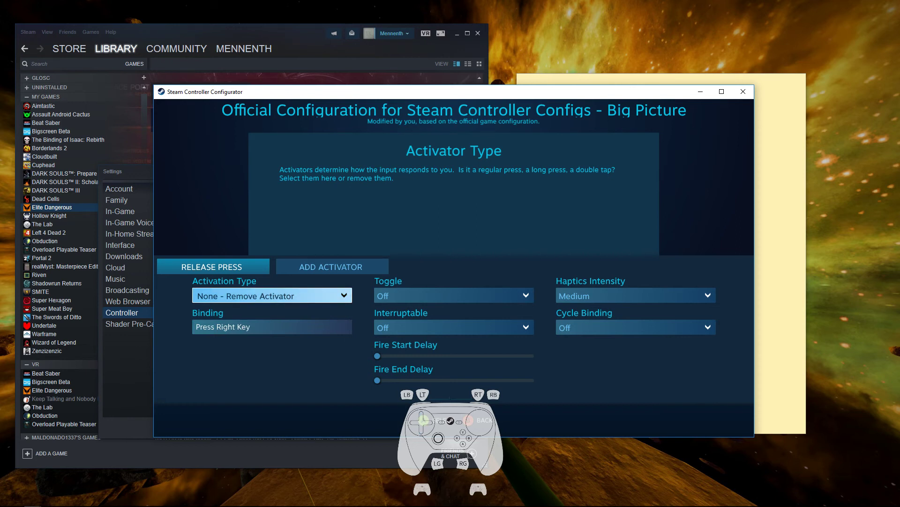
key(Up)
key(Escape)
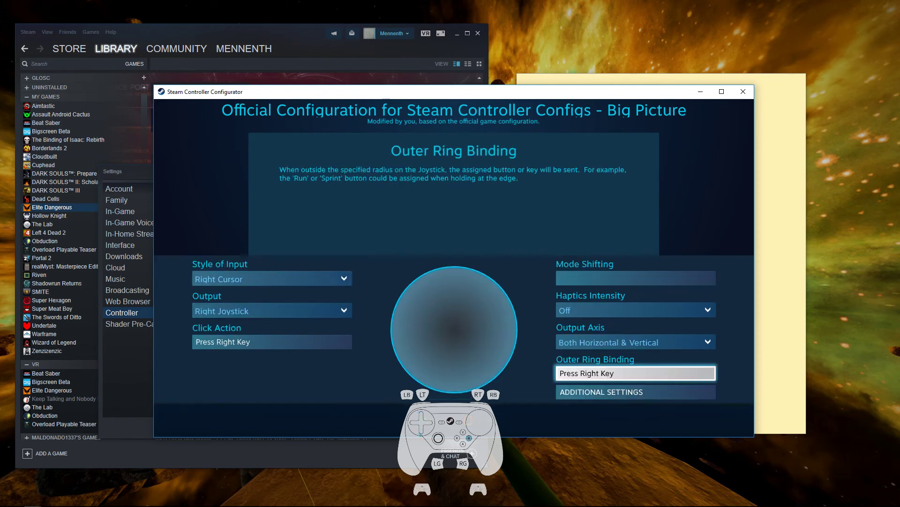
key(Escape)
Step: Assign the Press Left Key action to the Outer Ring Binding of the left trackpad's Left Cursor
key(Left)
key(Left)
key(Left)
key(Return)
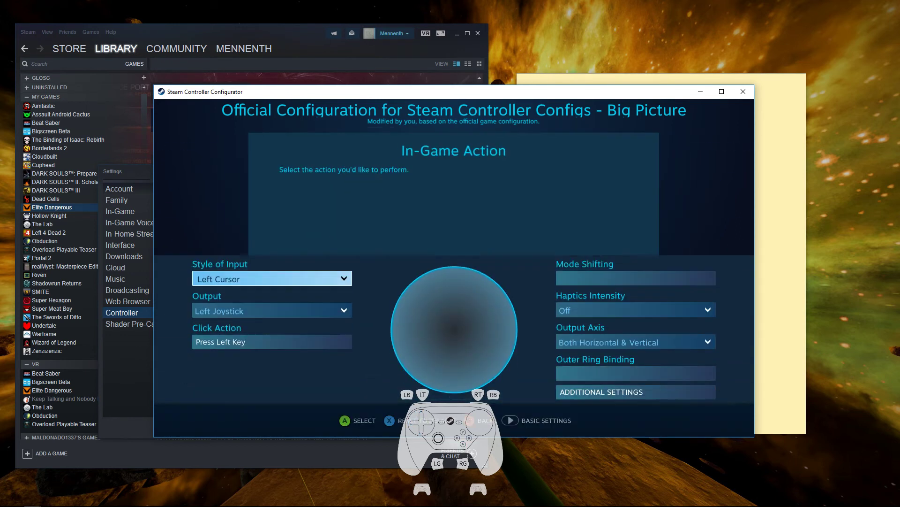
key(Down)
key(Right)
key(Down)
key(Down)
key(Return)
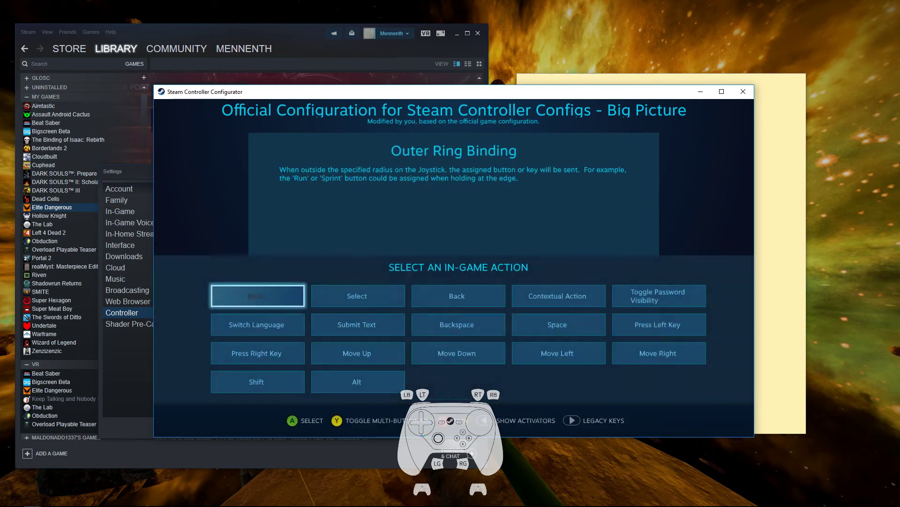
key(Right)
key(Down)
key(Right)
key(Right)
key(Right)
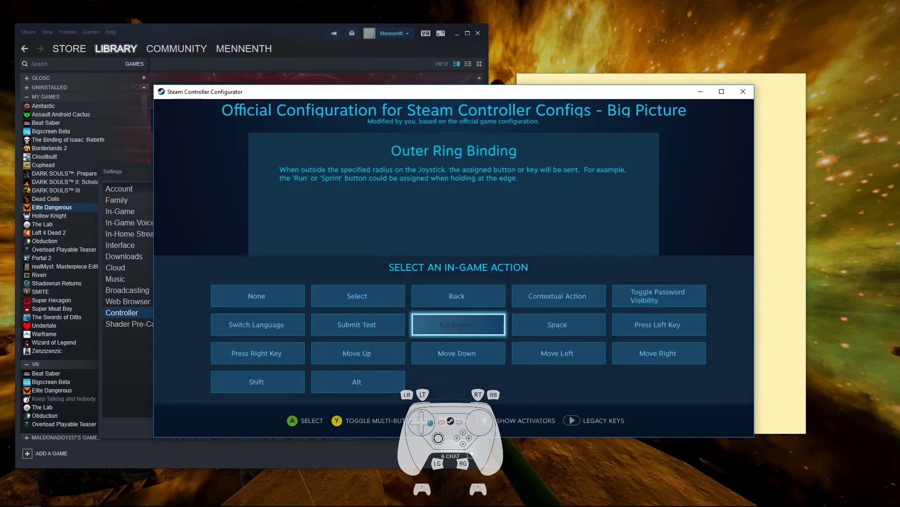
key(Return)
Step: Set the left trackpad's Outer Ring Binding Radius to its maximum in the additional settings
key(Down)
key(Return)
key(Right)
key(Right)
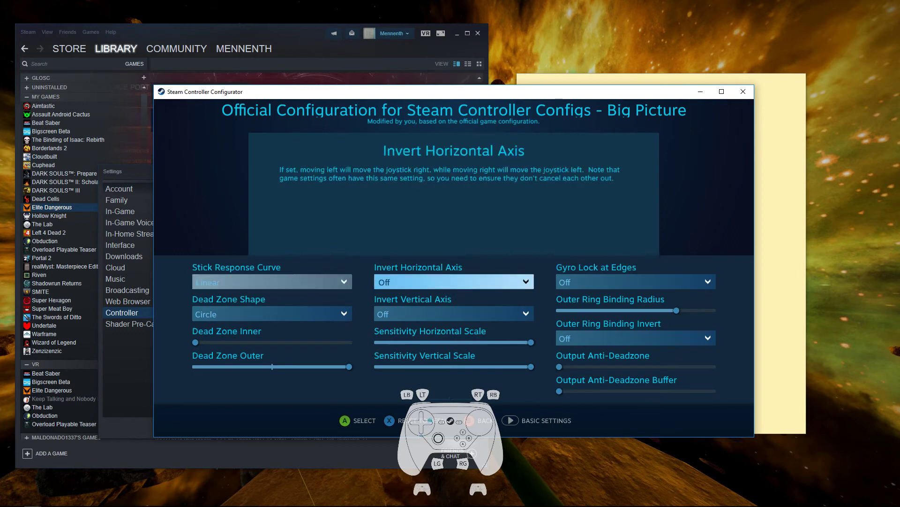
key(Down)
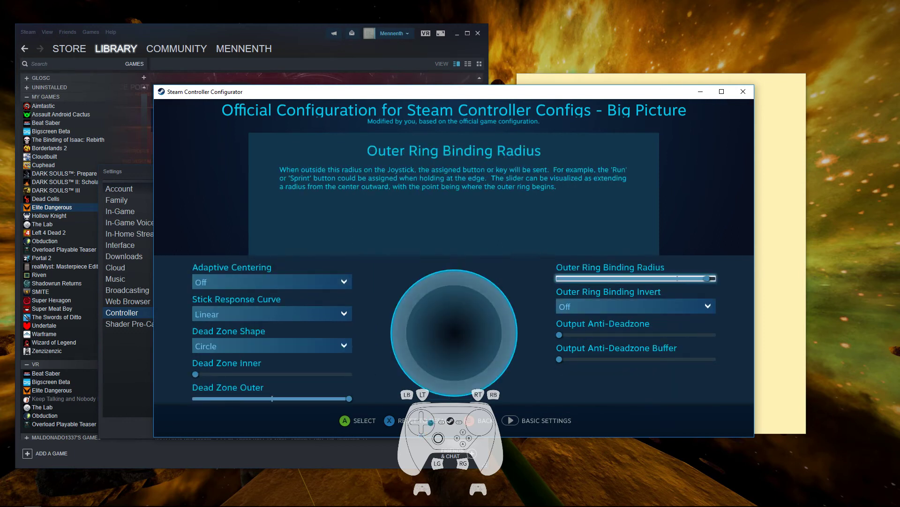
Step: Set the left trackpad's Outer Ring Binding Invert to On and return to the controller overview
key(Down)
key(Return)
key(Up)
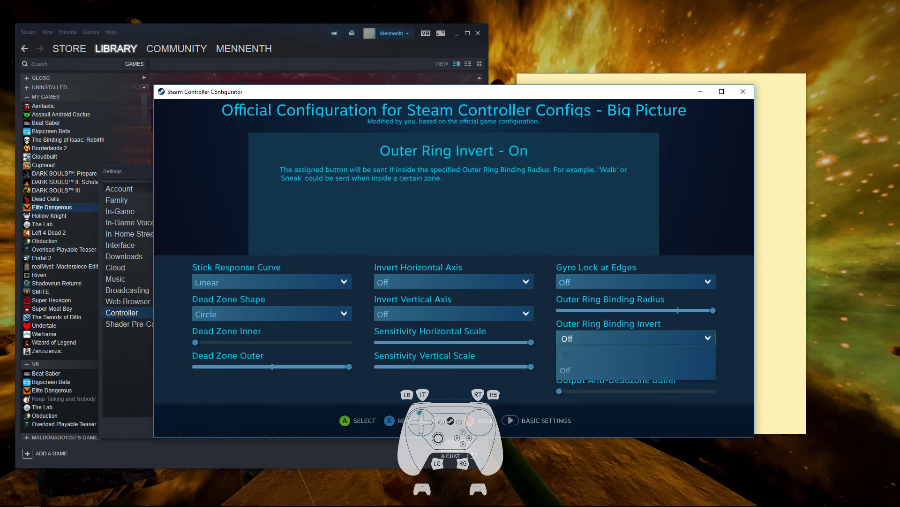
key(Escape)
key(Escape)
key(Escape)
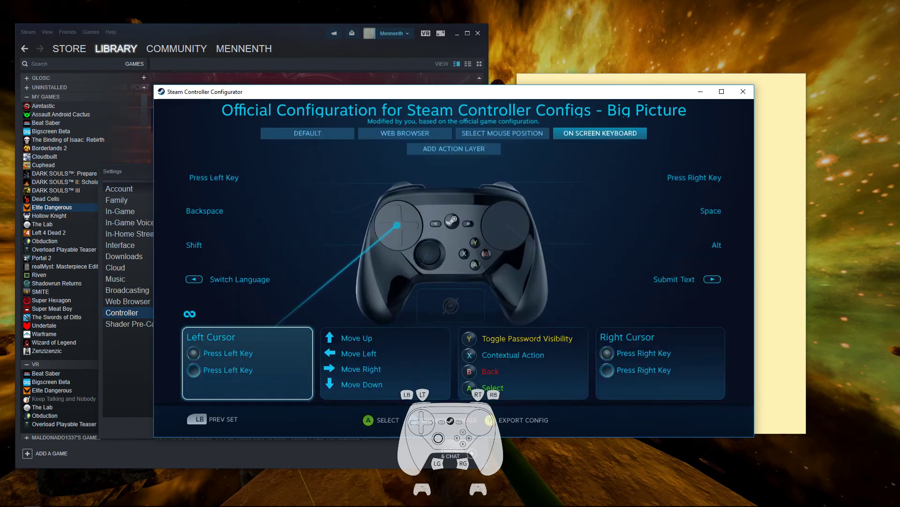
Step: Review the Left Cursor and Right Cursor trackpad bindings in the overview and close the configurator
key(Right)
key(Right)
key(Right)
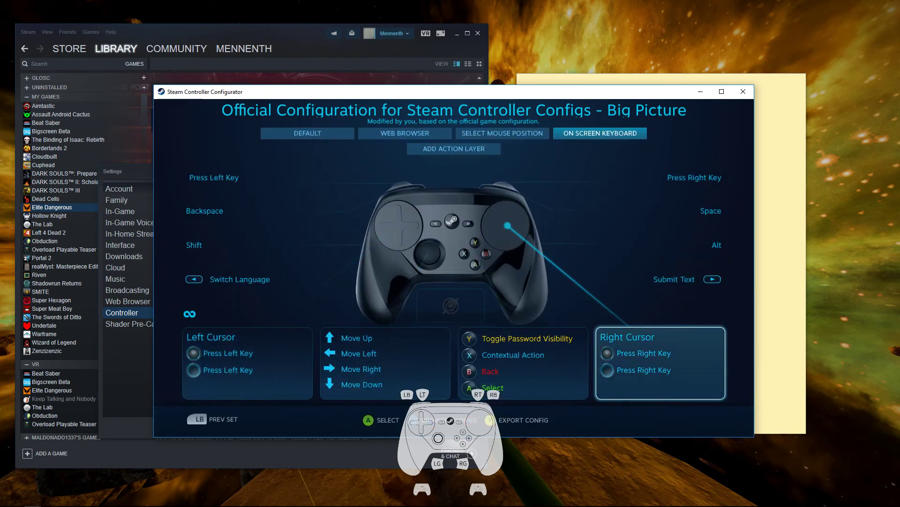
key(Left)
key(Left)
key(Left)
key(Right)
key(Right)
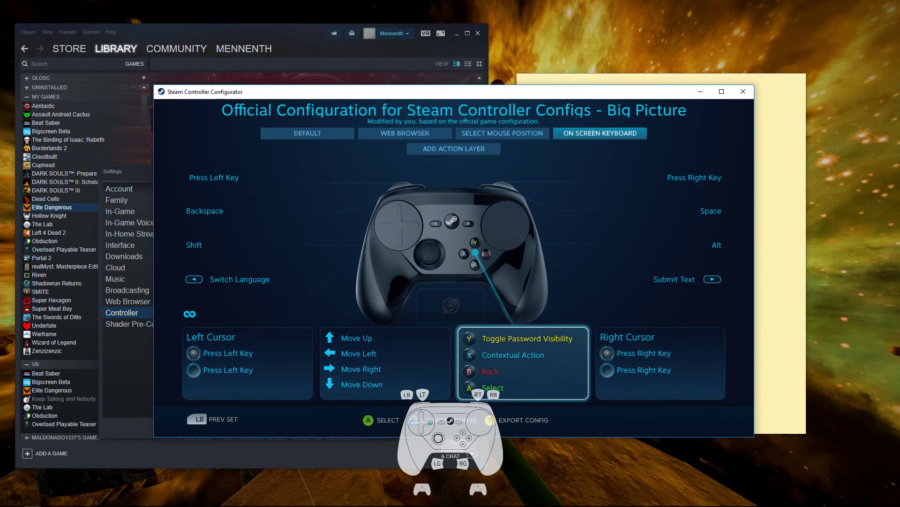
key(Right)
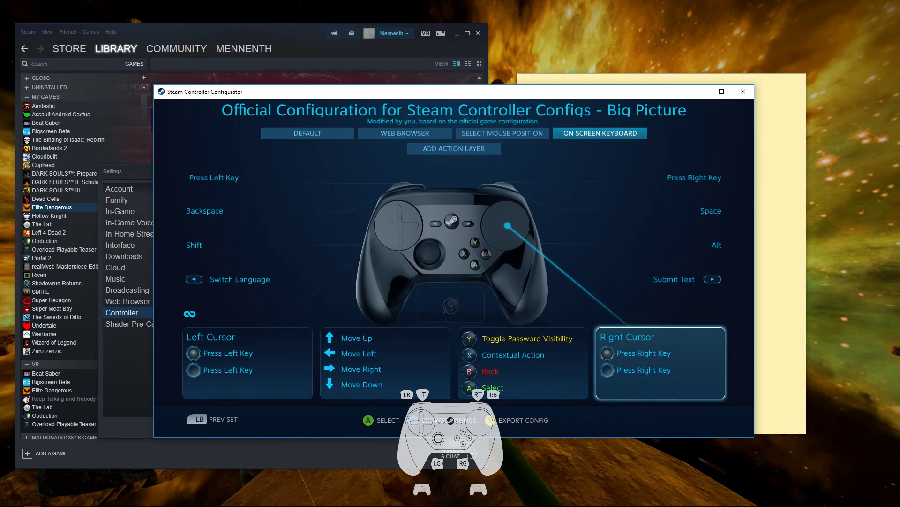
key(Escape)
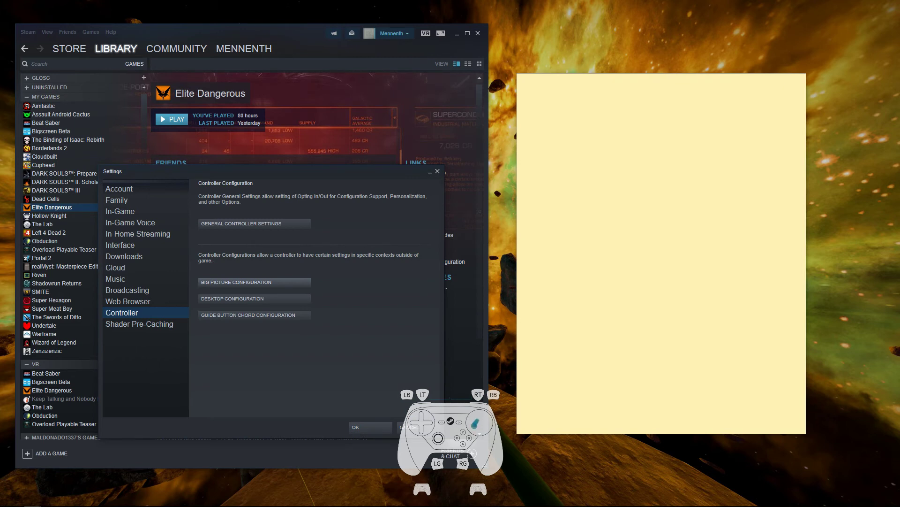
Step: Try the on-screen keyboard in the blank sticky note by entering and erasing the letter n, and dismiss the keyboard
click(362, 424)
click(692, 289)
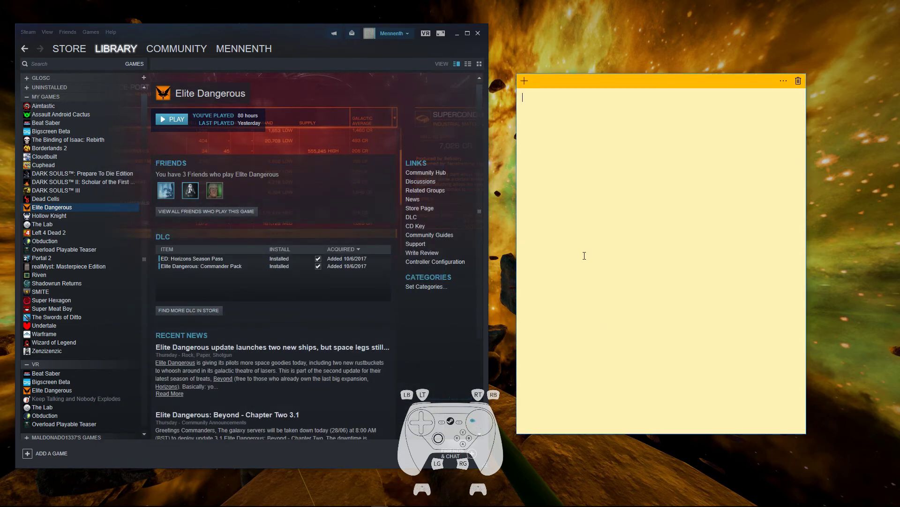
key(super+ctrl+o)
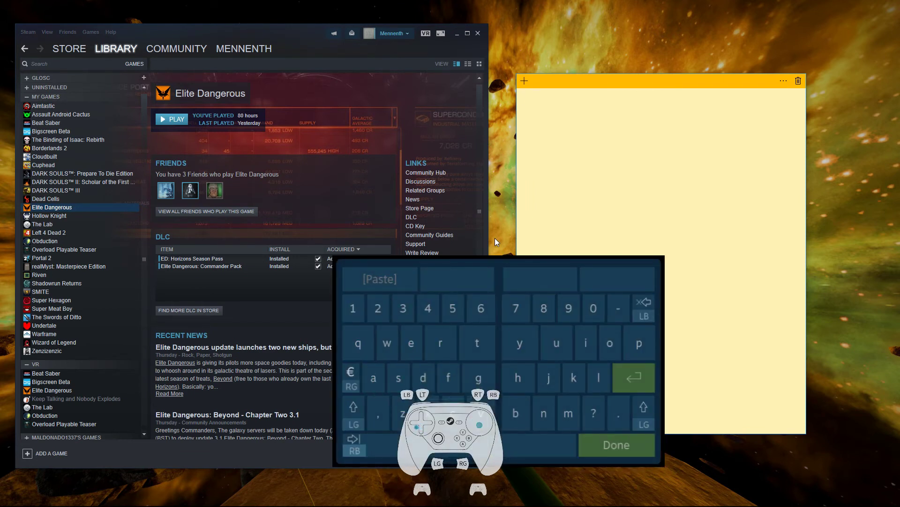
text(n)
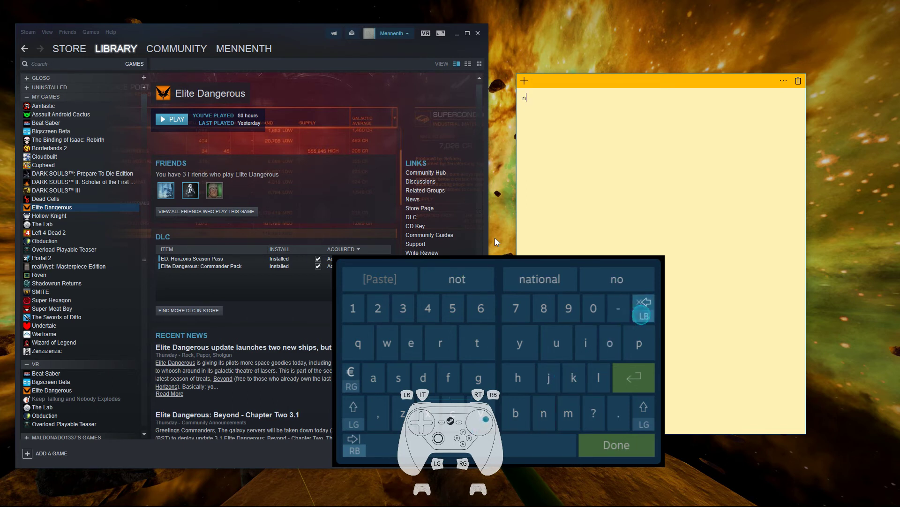
key(BackSpace)
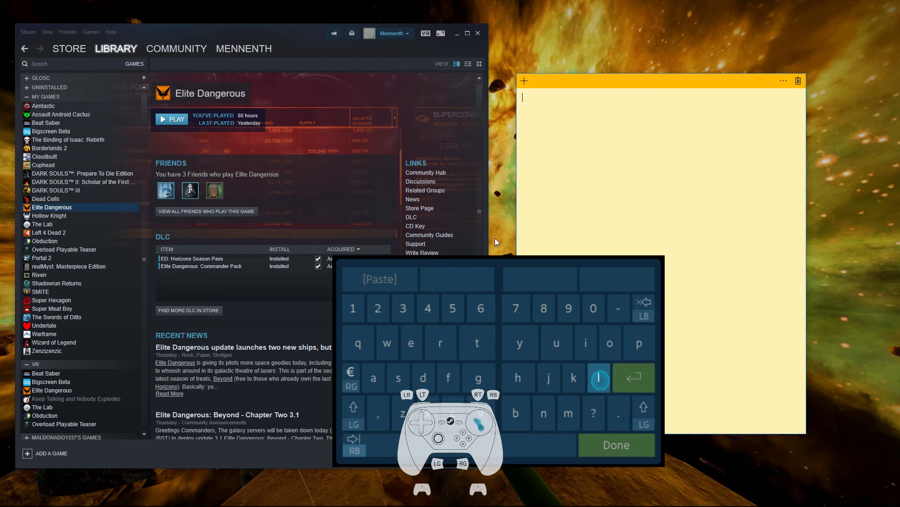
click(617, 444)
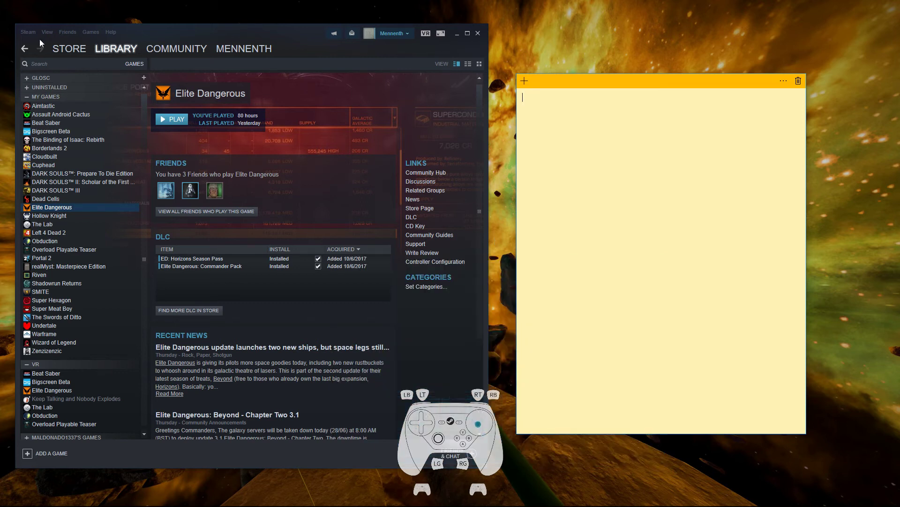
Step: Open the Big Picture controller configuration from Steam's settings and switch to its On Screen Keyboard action set
click(29, 33)
click(39, 86)
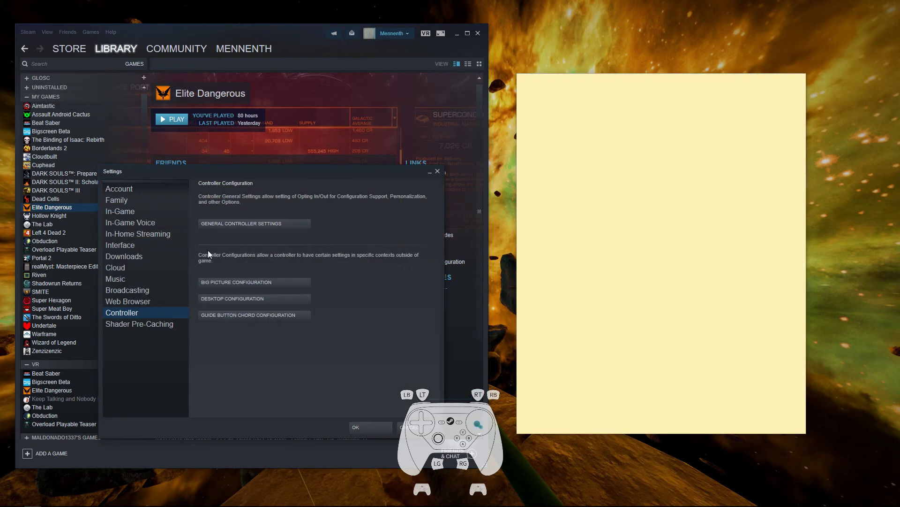
click(241, 284)
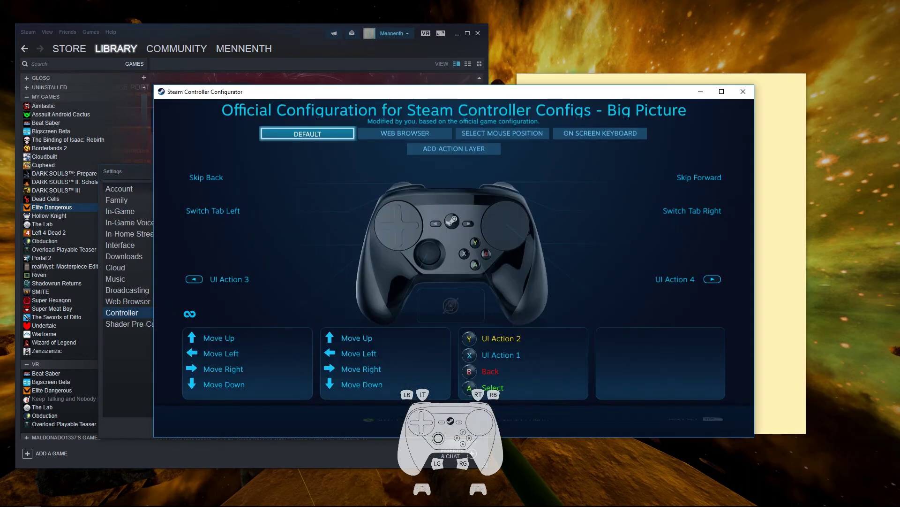
key(Right)
key(Return)
key(Down)
key(Down)
key(Down)
key(Left)
key(Left)
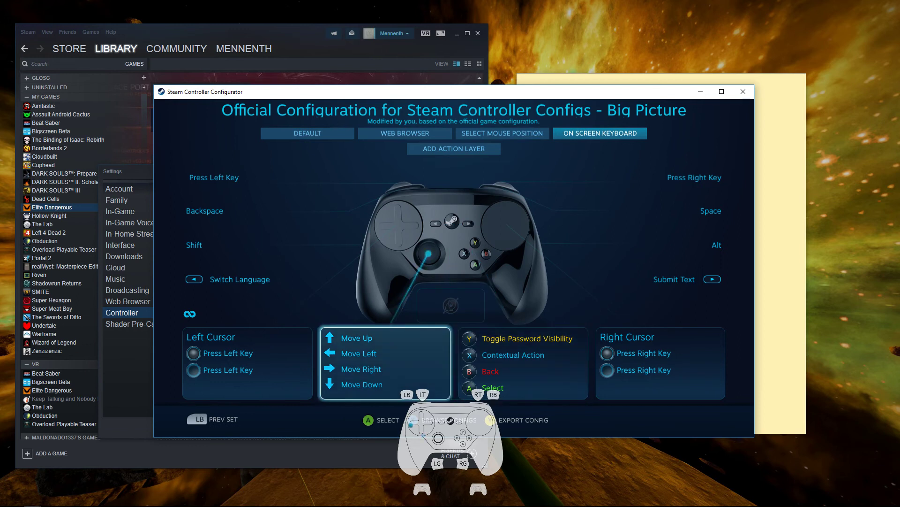
Step: Show the activators of the Press Left Key Outer Ring Binding in the left trackpad's advanced Left Cursor settings
key(Return)
key(Down)
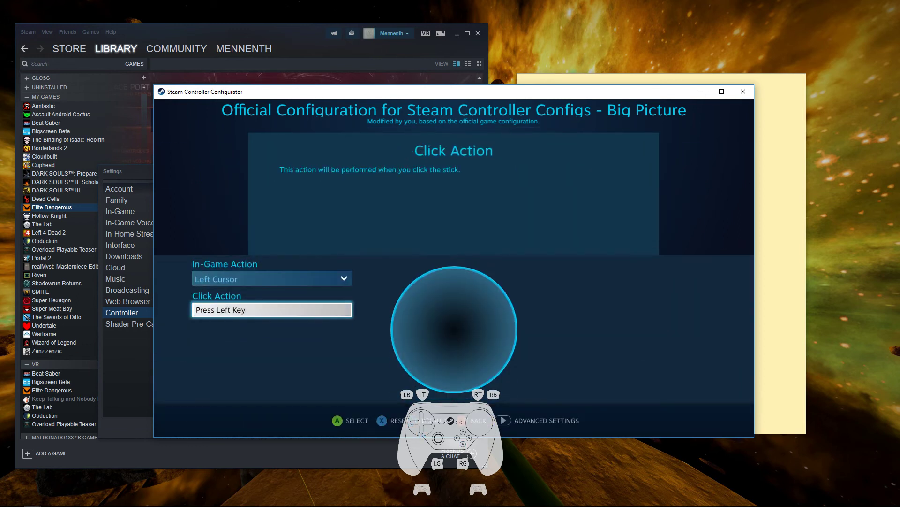
key(Tab)
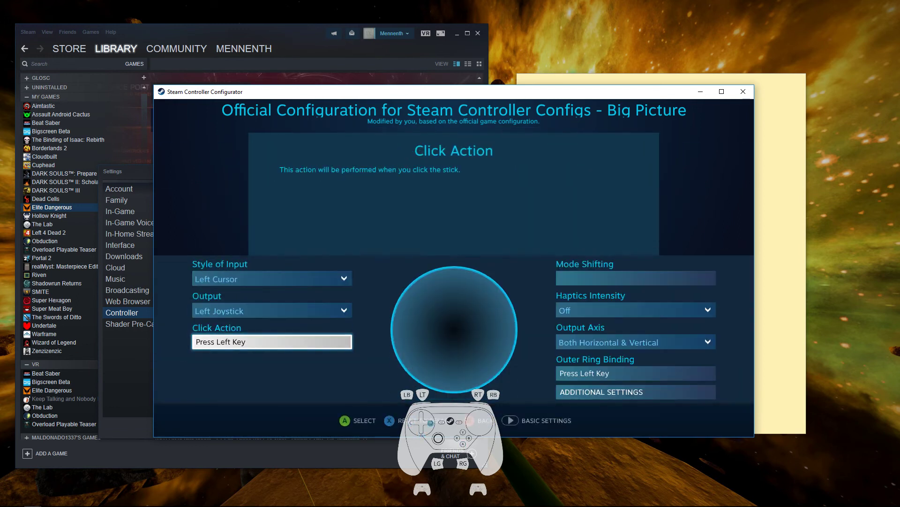
key(Right)
key(Down)
key(Return)
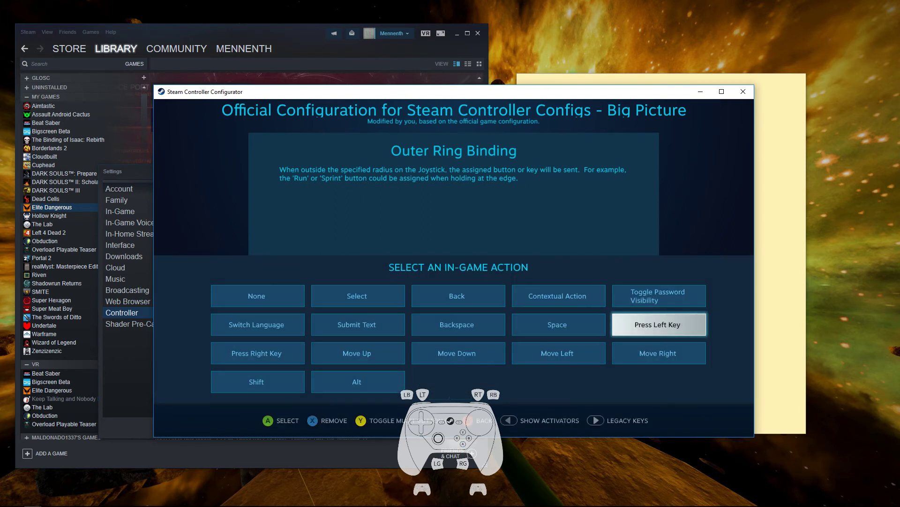
key(Tab)
key(Down)
key(Up)
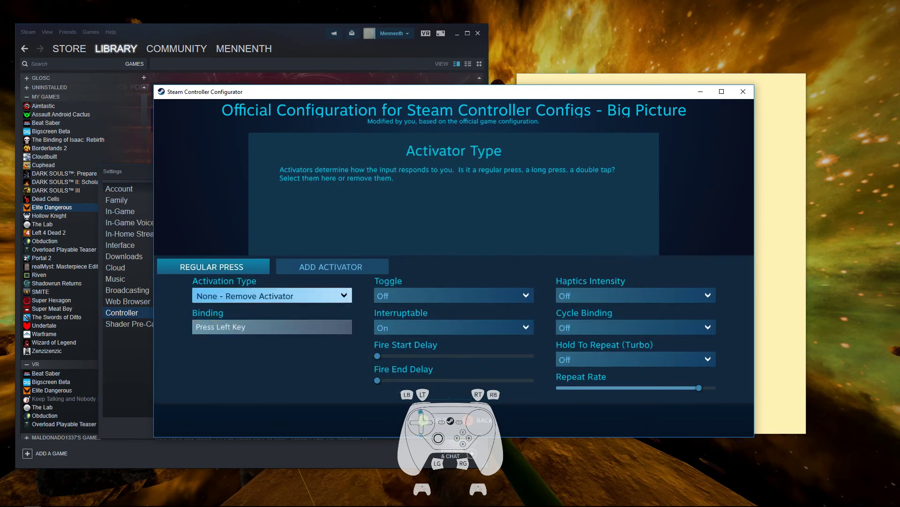
Step: Set the left trackpad's Outer Ring Binding Activation Type to Release Press and exit the configurator
key(Return)
key(Down)
key(Down)
key(Down)
key(Down)
key(Down)
key(Down)
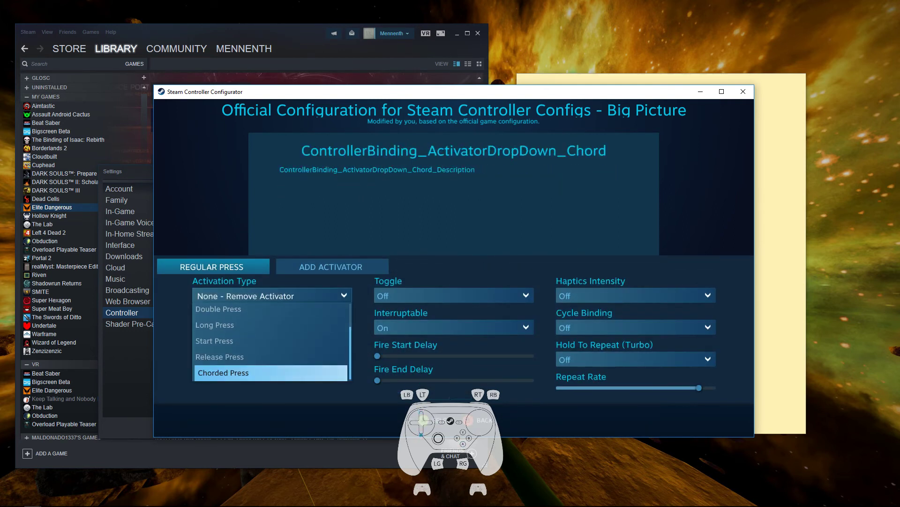
key(Up)
key(Return)
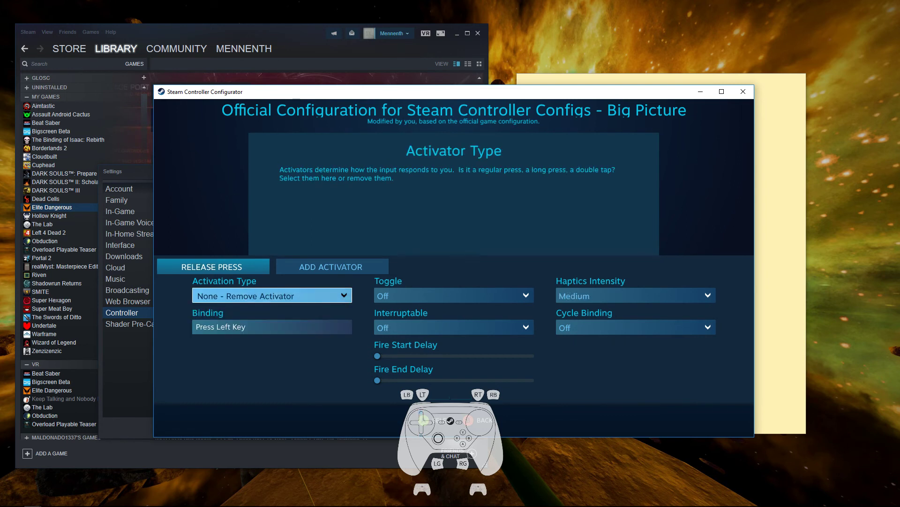
key(Down)
key(Up)
key(Escape)
key(Escape)
key(Escape)
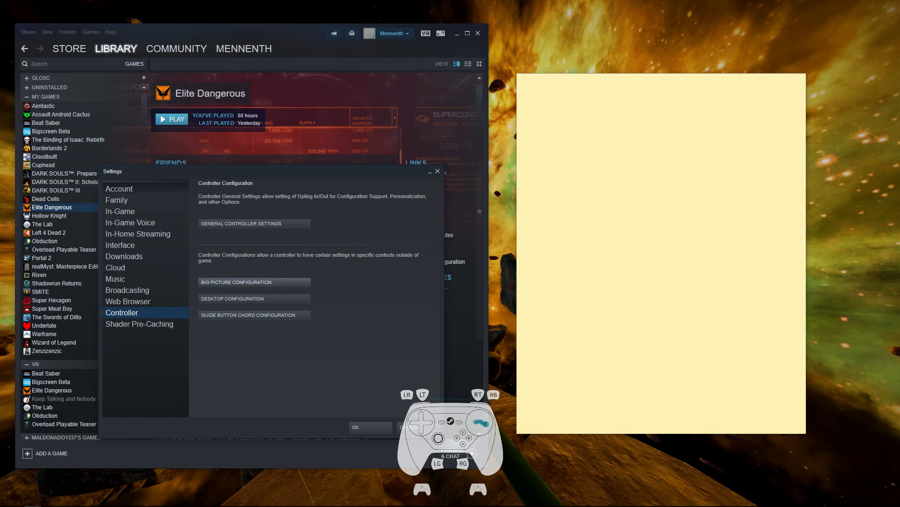
Step: Enter "cell phone like touch" in the sticky note with the on-screen keyboard and dismiss the keyboard
click(630, 297)
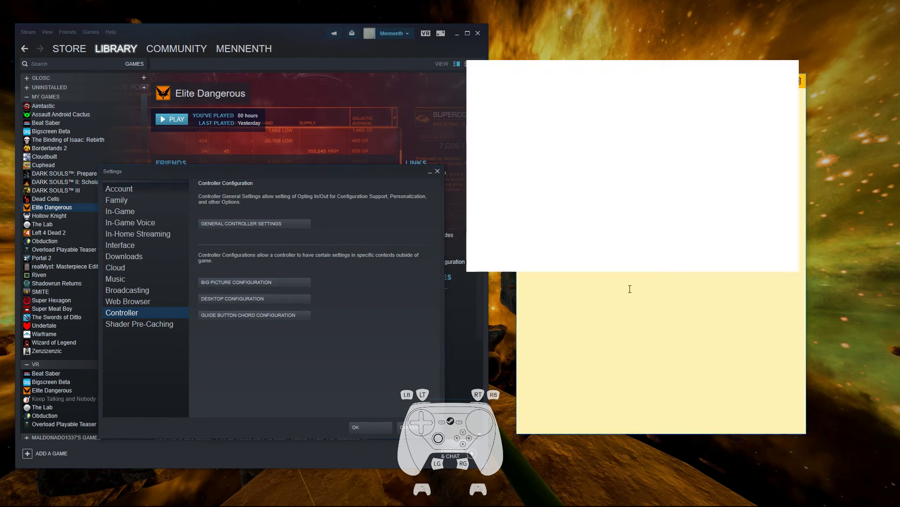
text(ce)
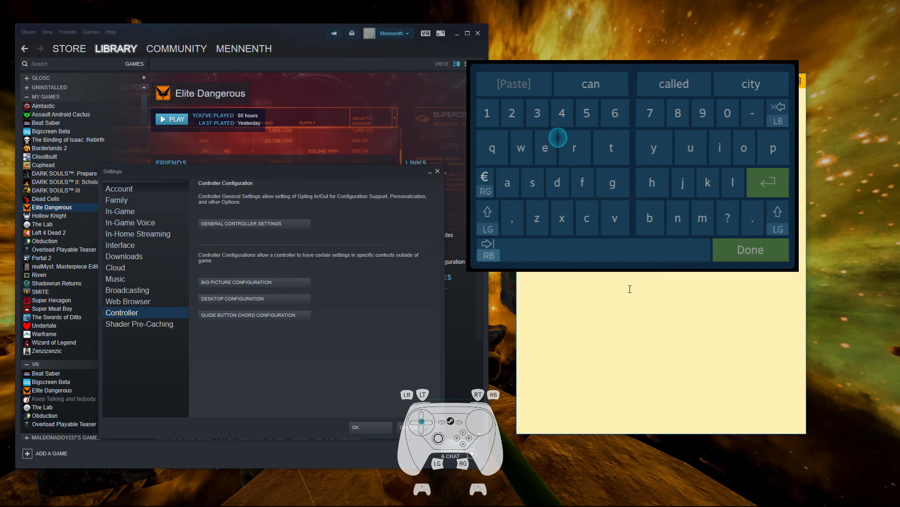
text(ll )
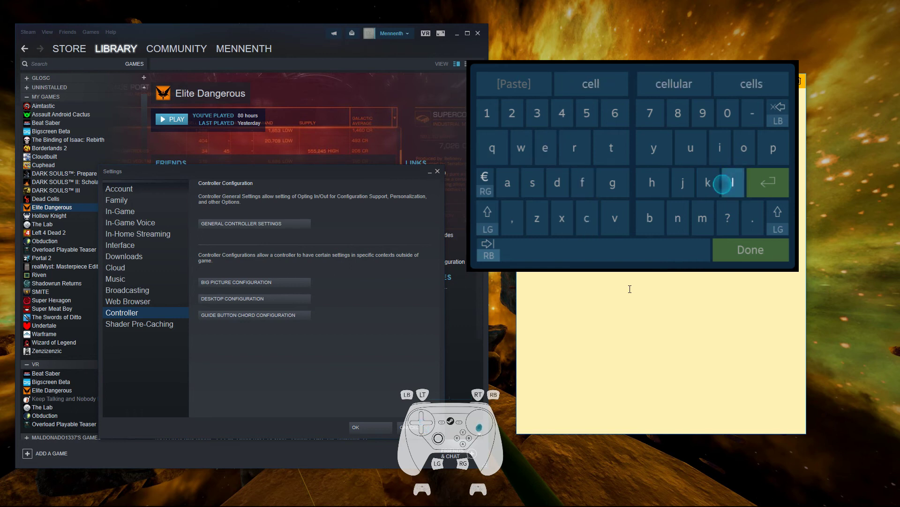
text(ph)
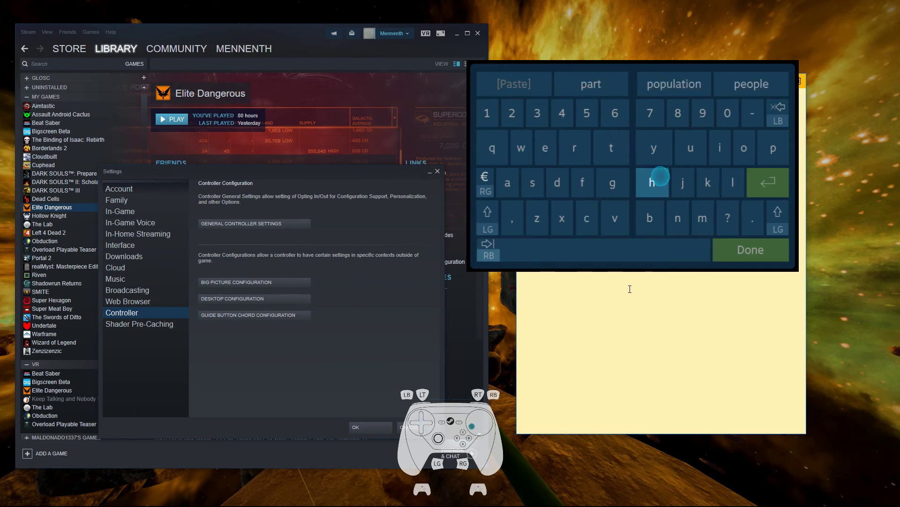
text(on)
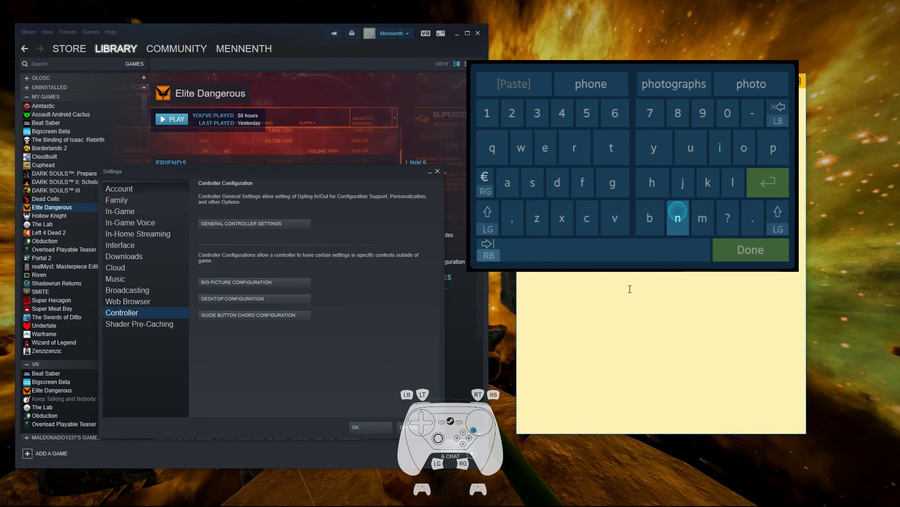
text(e l)
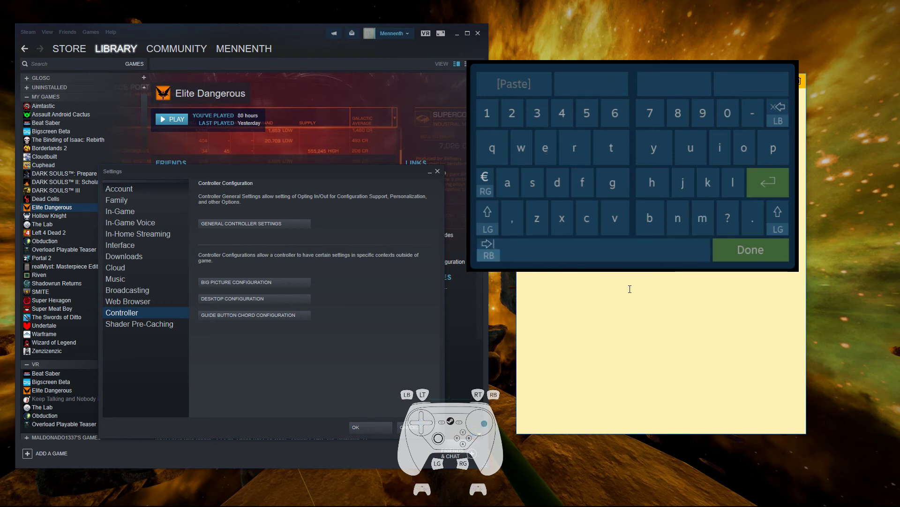
text(ik)
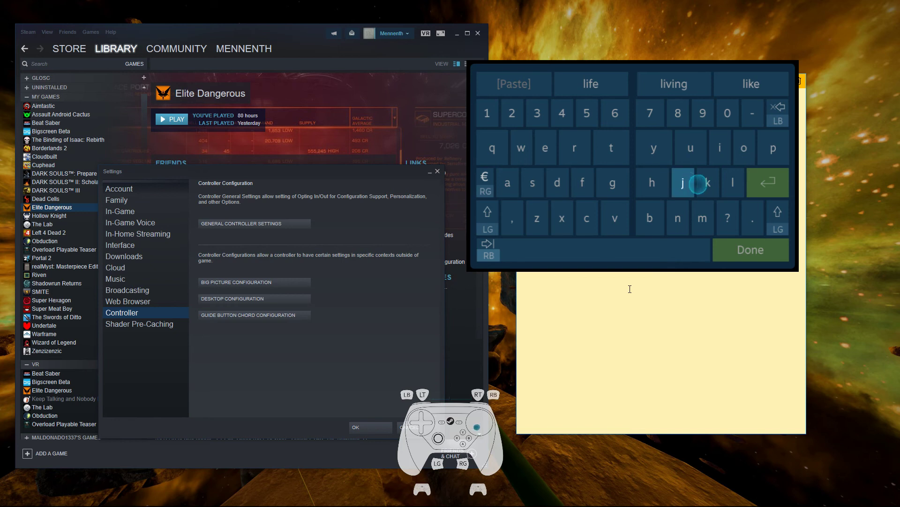
text(e )
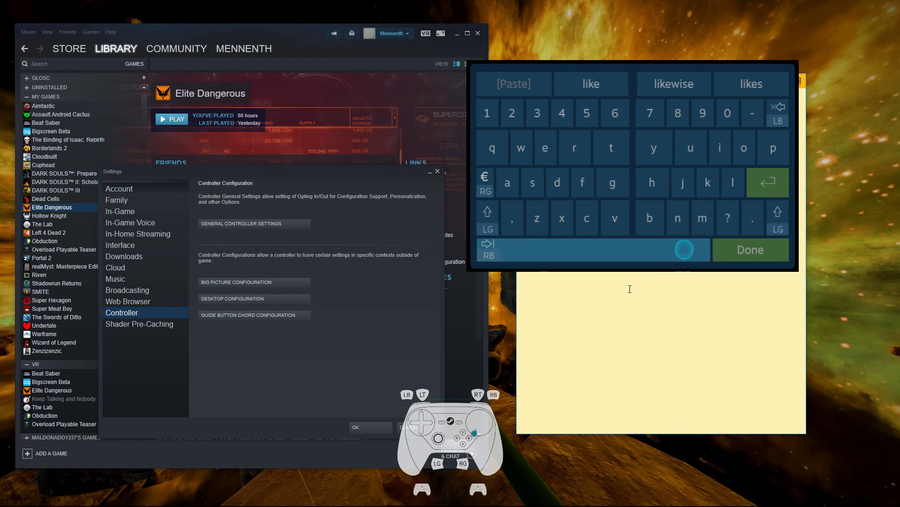
text(tou)
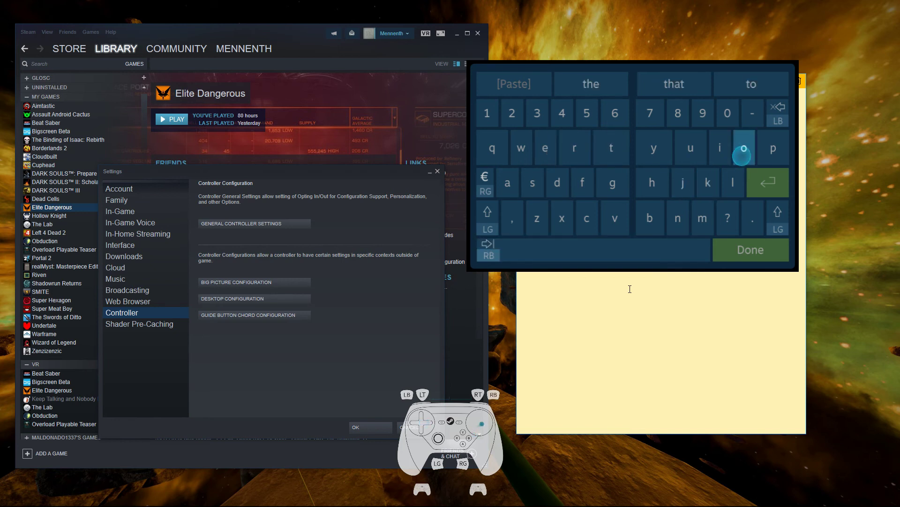
text(ch)
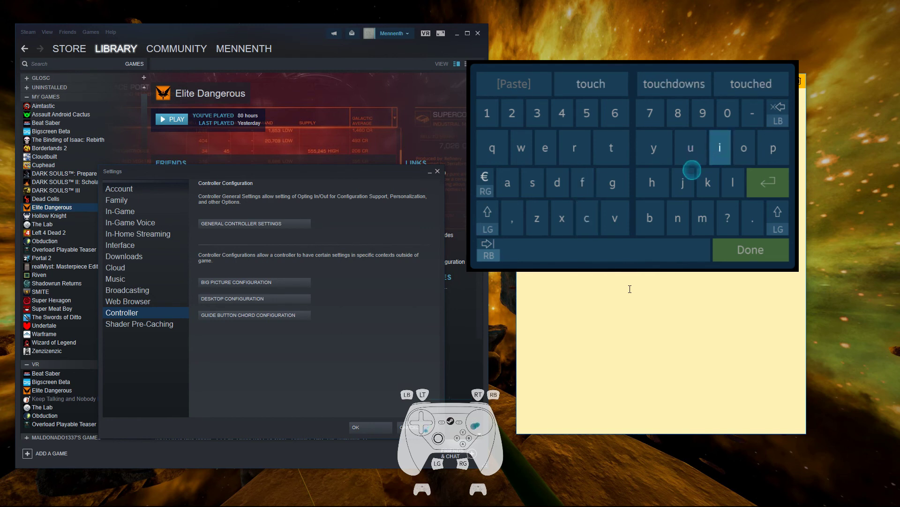
click(751, 249)
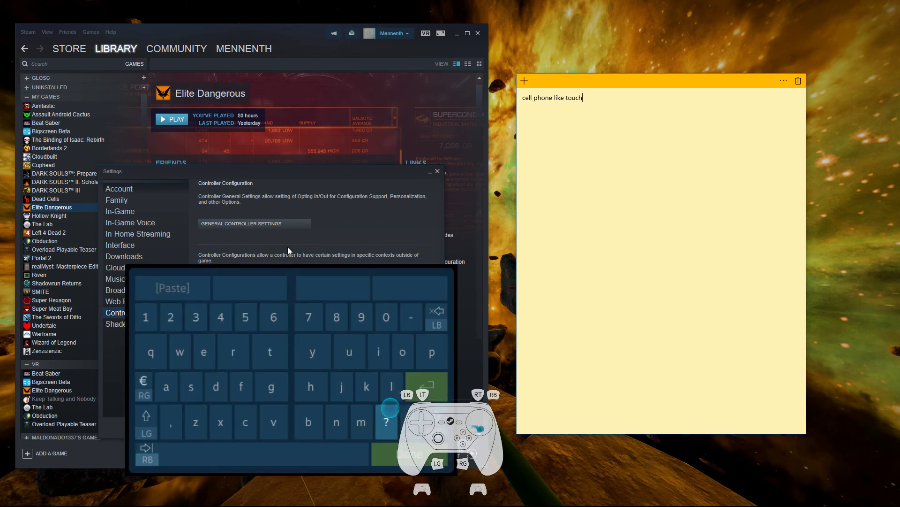
Step: Add "and there we have it" below a blank line in the sticky note with the on-screen keyboard, and dismiss the keyboard
key(Return)
key(Return)
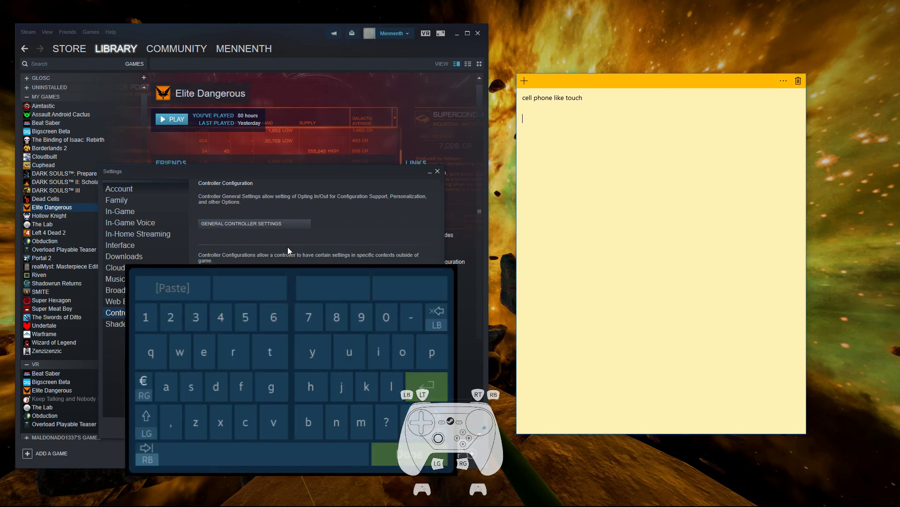
text(and)
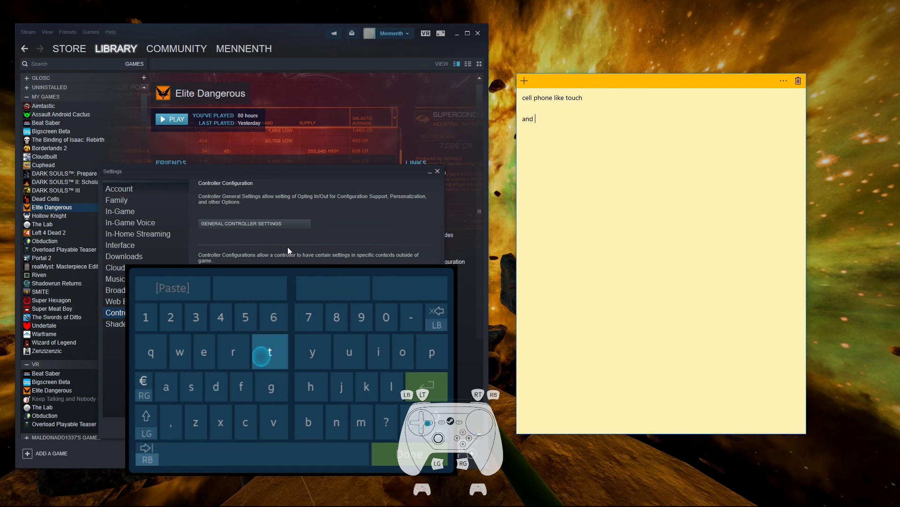
text(the)
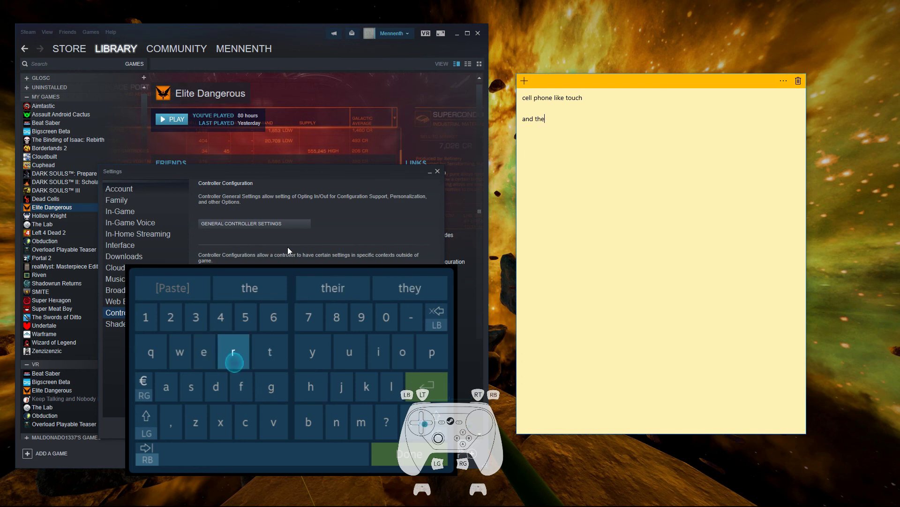
text(r)
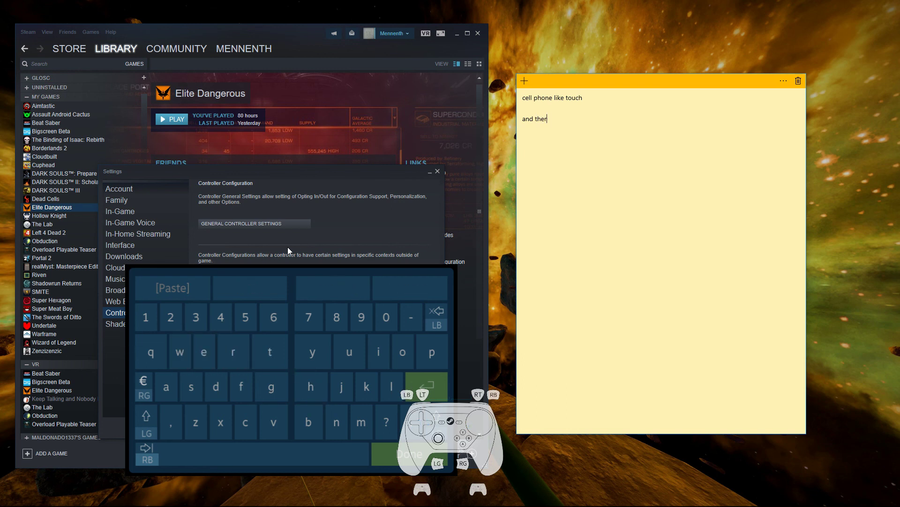
text(we)
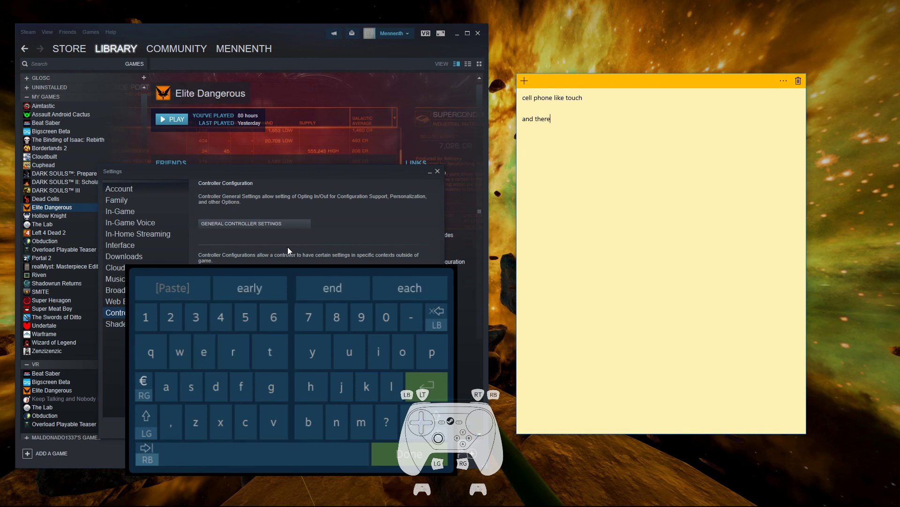
text( w)
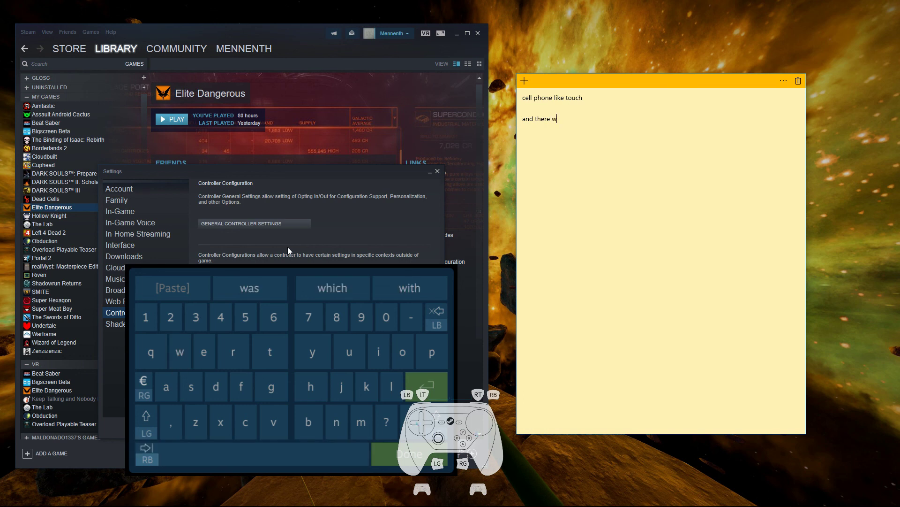
text(e )
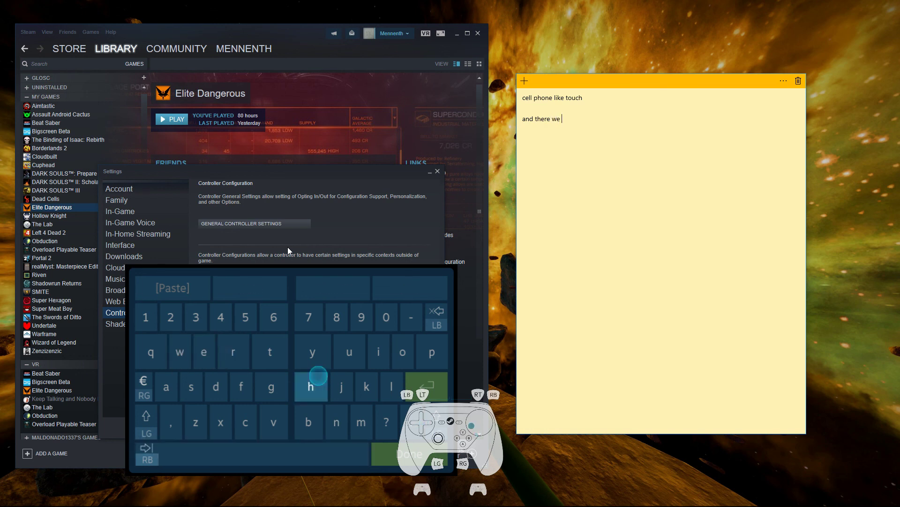
text(hw)
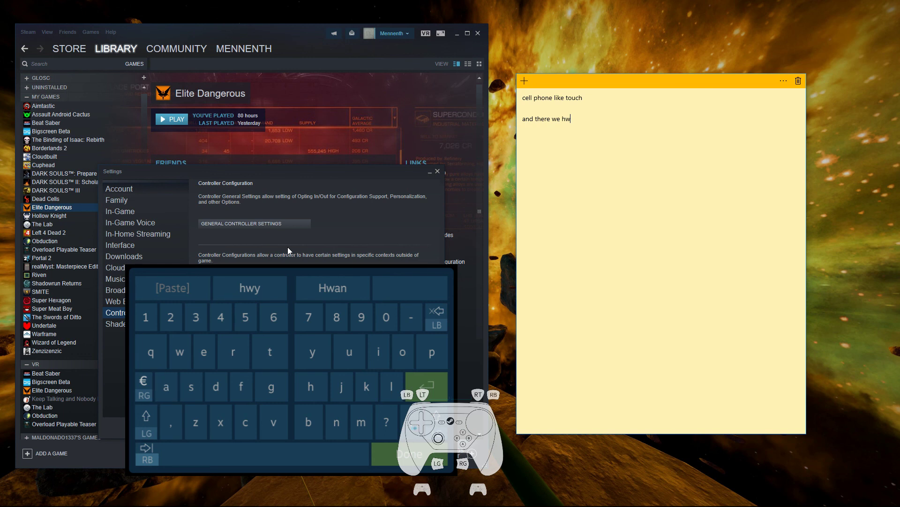
key(BackSpace)
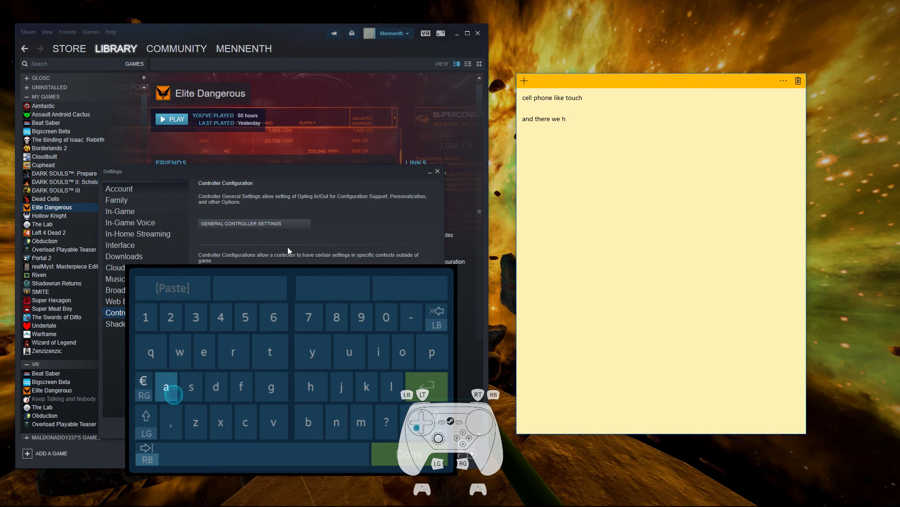
text(ave)
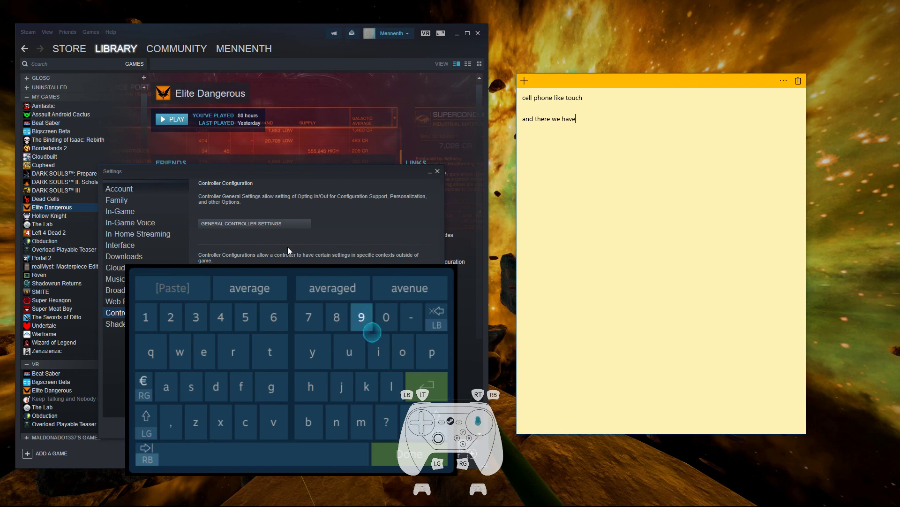
text( it)
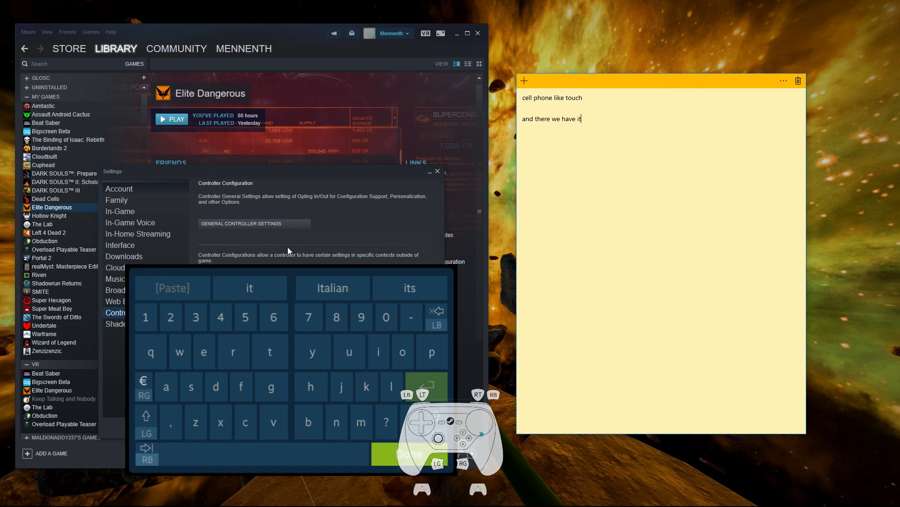
click(399, 455)
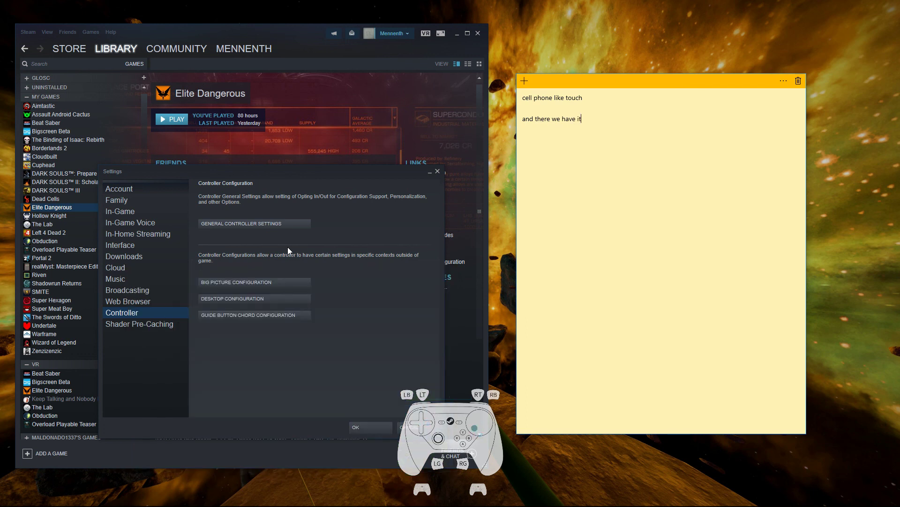